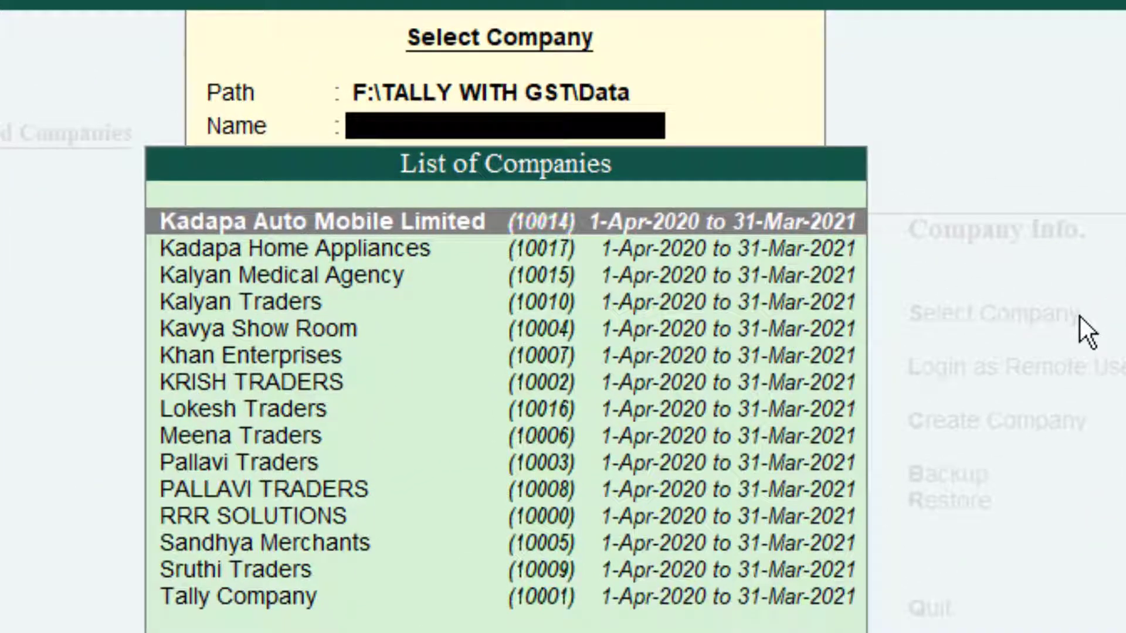
Step: Open the company RRR SOLUTIONS from the list of companies
{"action": "key", "text": "Down"}
{"action": "key", "text": "Down"}
{"action": "key", "text": "Down"}
{"action": "key", "text": "Down"}
{"action": "key", "text": "Down"}
{"action": "key", "text": "Down"}
{"action": "key", "text": "Down"}
{"action": "key", "text": "Down"}
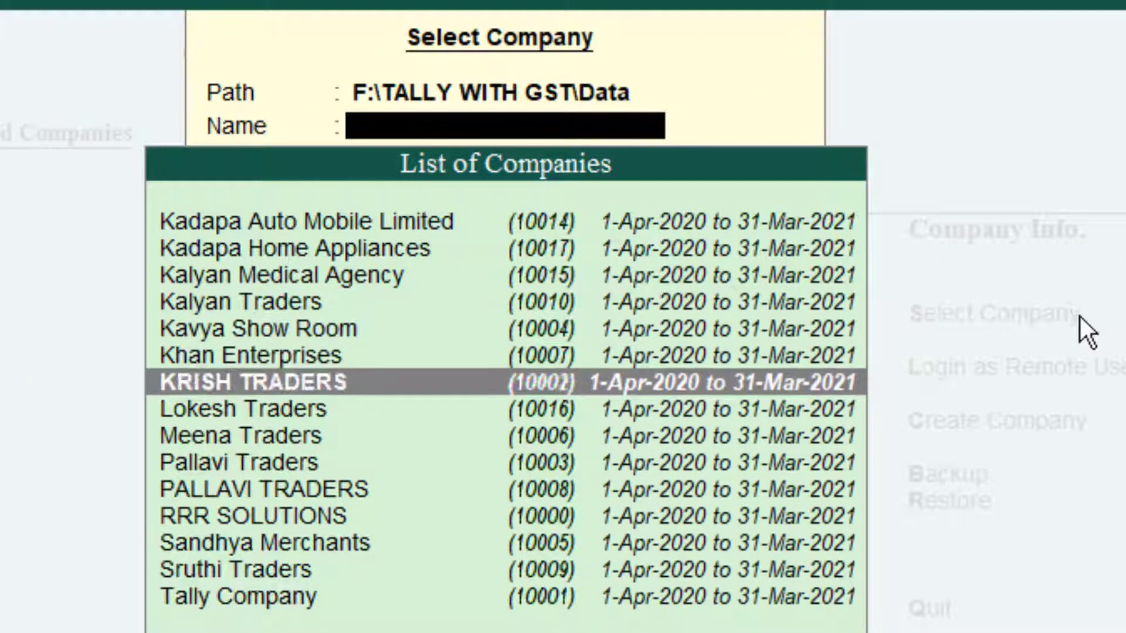
{"action": "key", "text": "Down"}
{"action": "key", "text": "Down"}
{"action": "key", "text": "Down"}
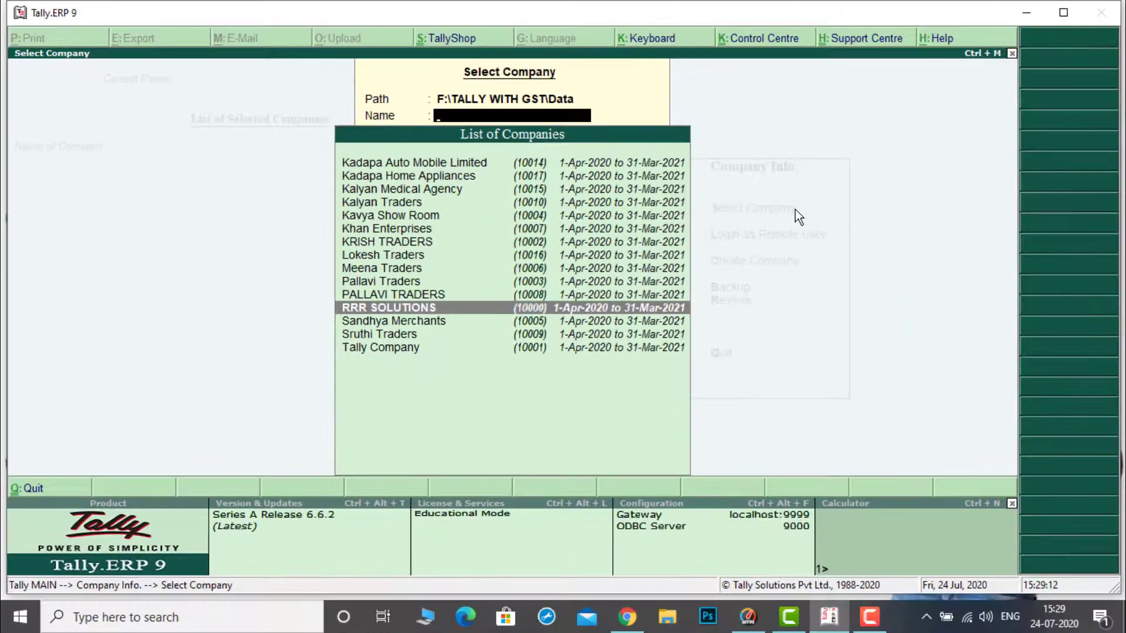
{"action": "key", "text": "Return"}
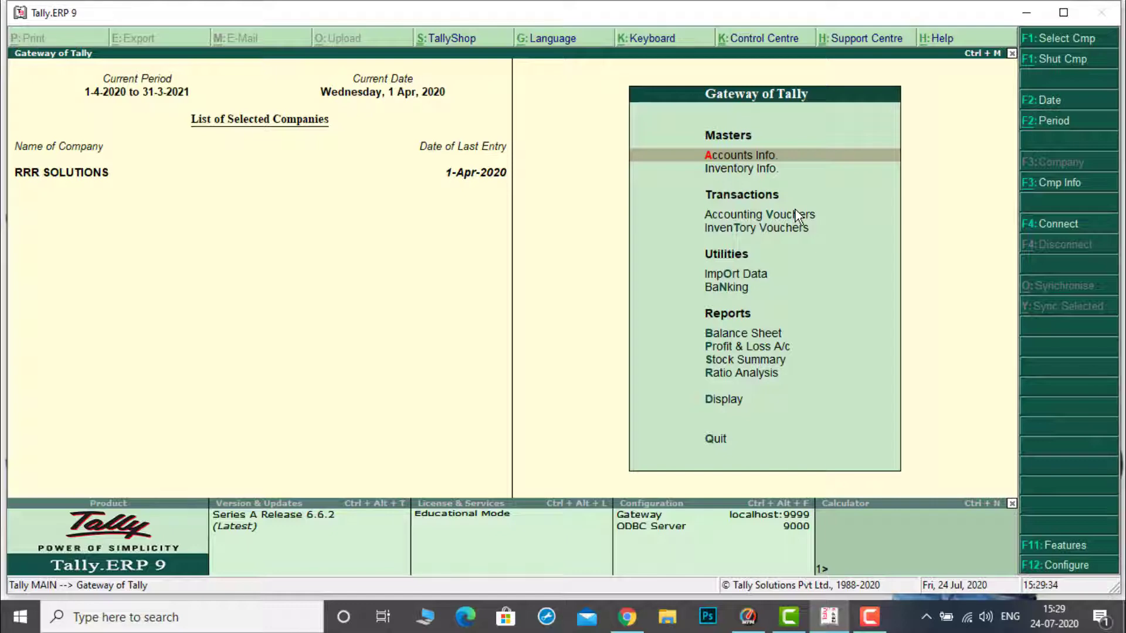
Step: Open the list of single ledgers available for alteration in RRR SOLUTIONS
{"action": "key", "text": "Return"}
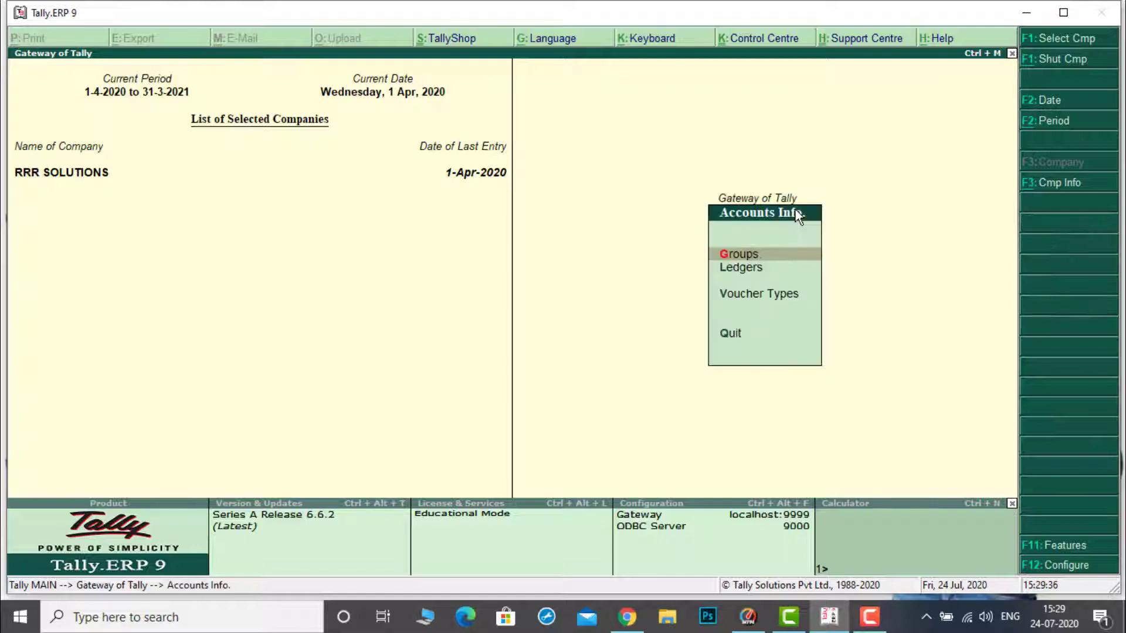
{"action": "key", "text": "Down"}
{"action": "key", "text": "Return"}
{"action": "key", "text": "Down"}
{"action": "key", "text": "Down"}
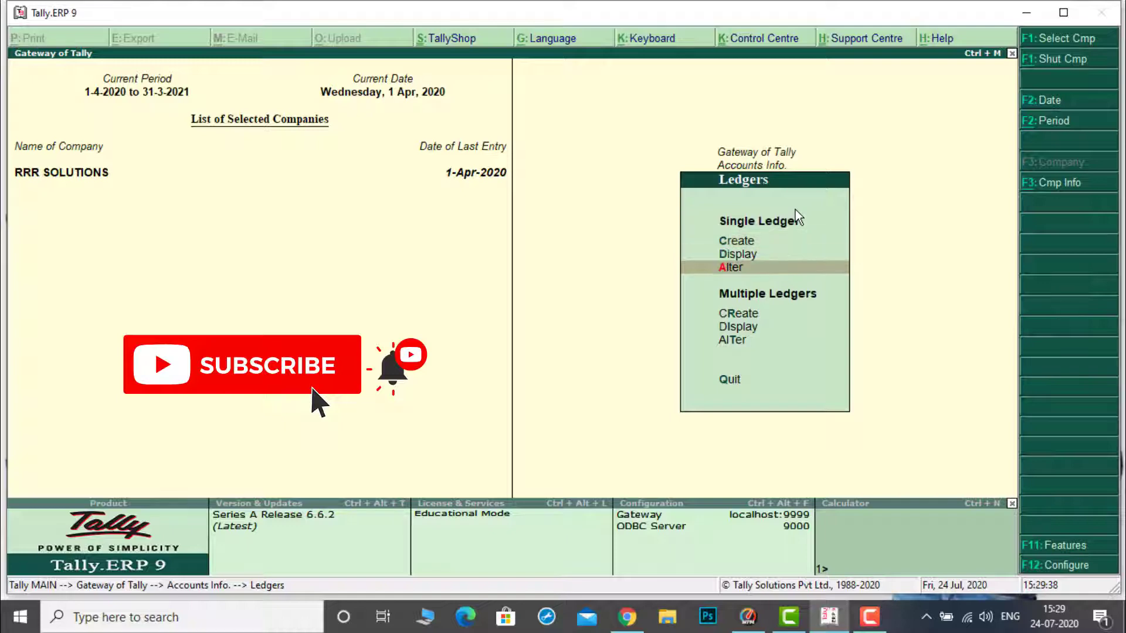
{"action": "key", "text": "Return"}
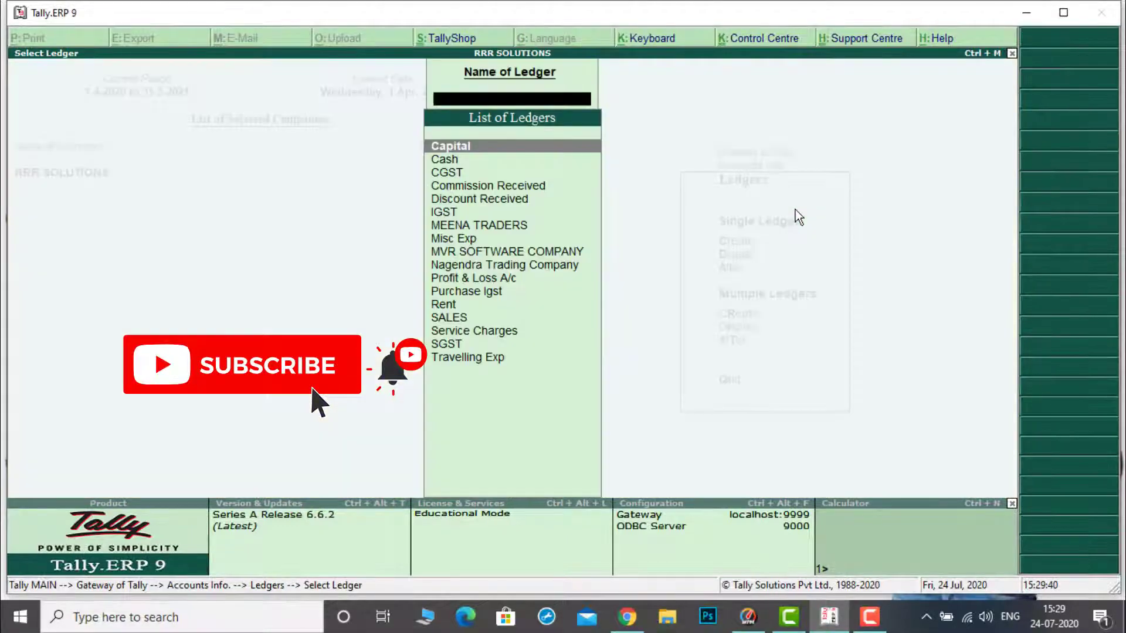
Step: Look through the existing ledgers from Capital to Travelling Exp and return to the Gateway of Tally
{"action": "key", "text": "Down"}
{"action": "key", "text": "Down"}
{"action": "key", "text": "Down"}
{"action": "key", "text": "Down"}
{"action": "key", "text": "Down"}
{"action": "key", "text": "Down"}
{"action": "key", "text": "Down"}
{"action": "key", "text": "Down"}
{"action": "key", "text": "Down"}
{"action": "key", "text": "Down"}
{"action": "key", "text": "Down"}
{"action": "key", "text": "Down"}
{"action": "key", "text": "Down"}
{"action": "key", "text": "Down"}
{"action": "key", "text": "Down"}
{"action": "key", "text": "Down"}
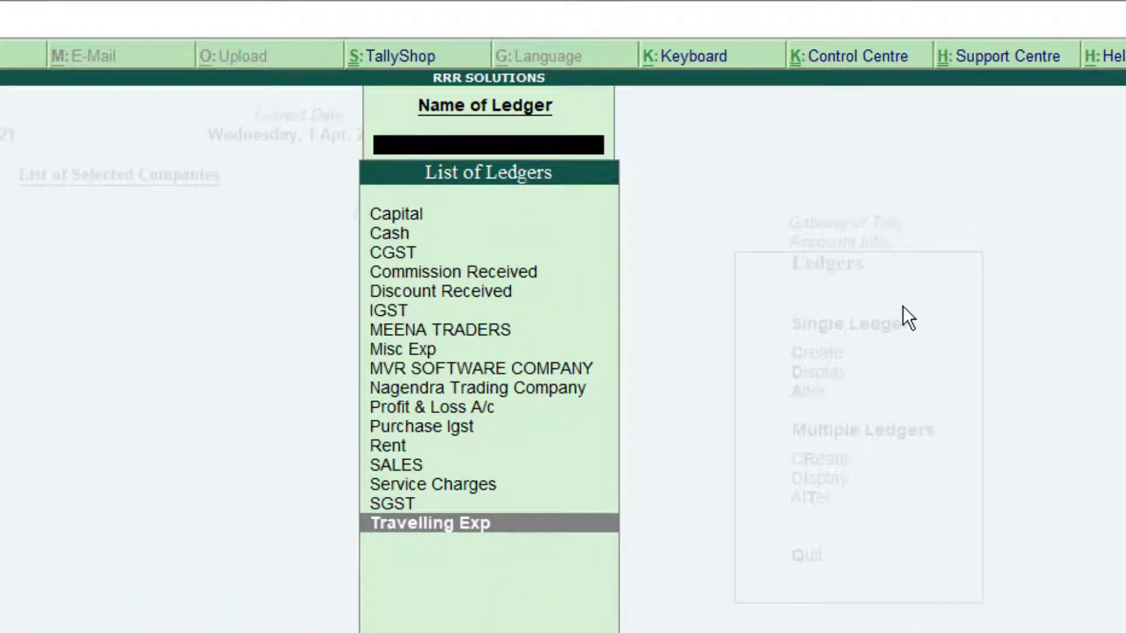
{"action": "key", "text": "Escape"}
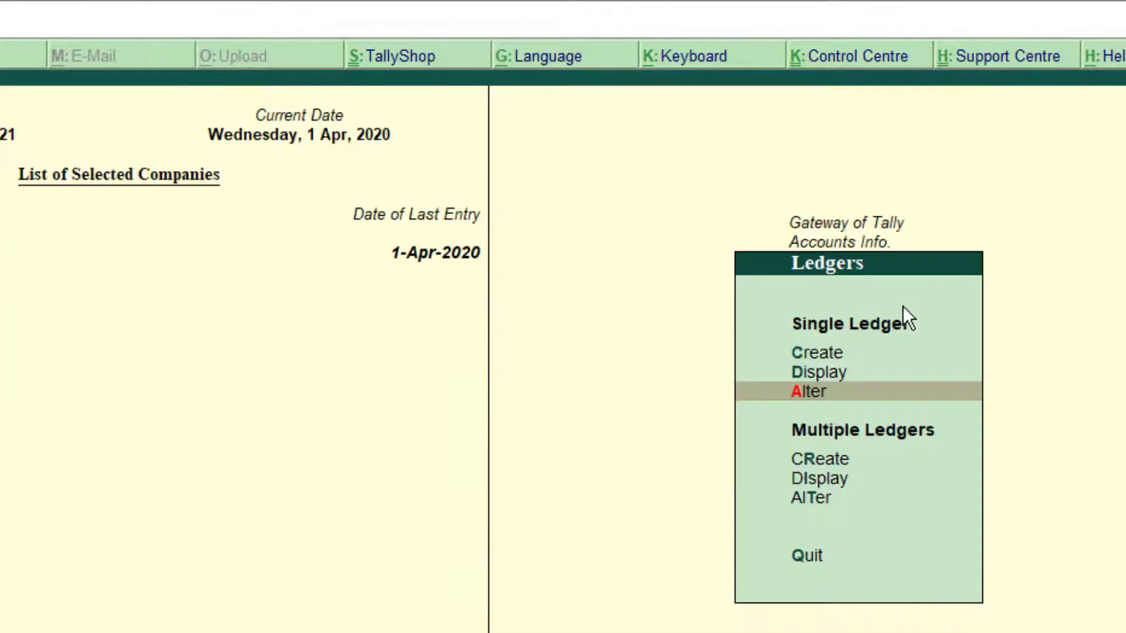
{"action": "key", "text": "Escape"}
{"action": "key", "text": "Escape"}
Step: Review the stock items available for alteration in the inventory masters, from Focus to Wings, and return to the Gateway of Tally
{"action": "key", "text": "Down"}
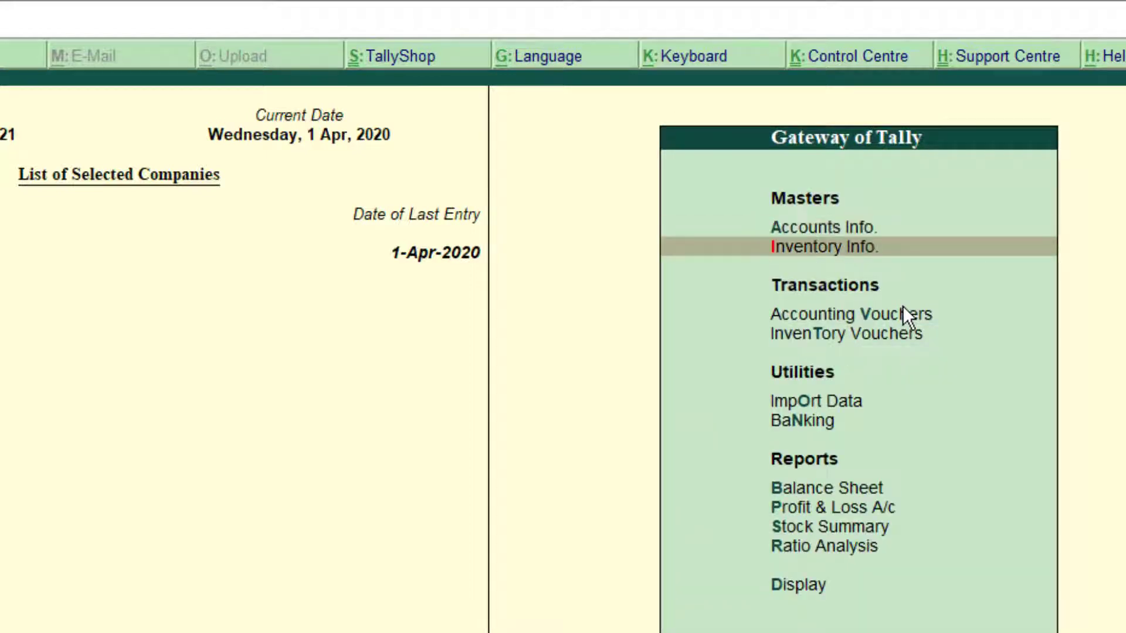
{"action": "key", "text": "Return"}
{"action": "key", "text": "Down"}
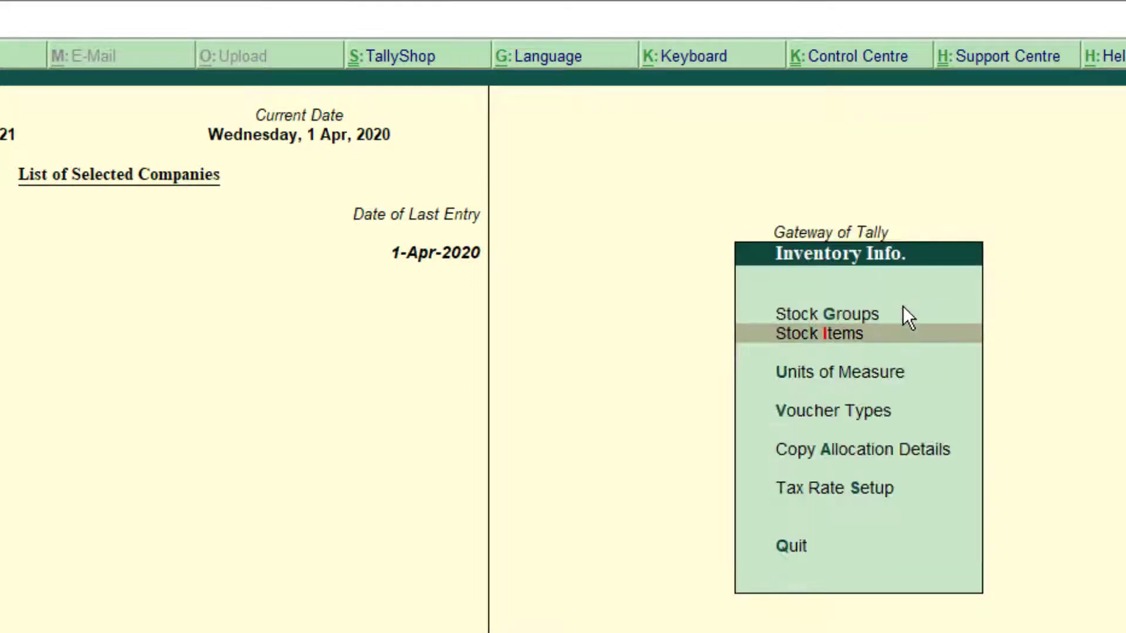
{"action": "key", "text": "Return"}
{"action": "key", "text": "Down"}
{"action": "key", "text": "Down"}
{"action": "key", "text": "Return"}
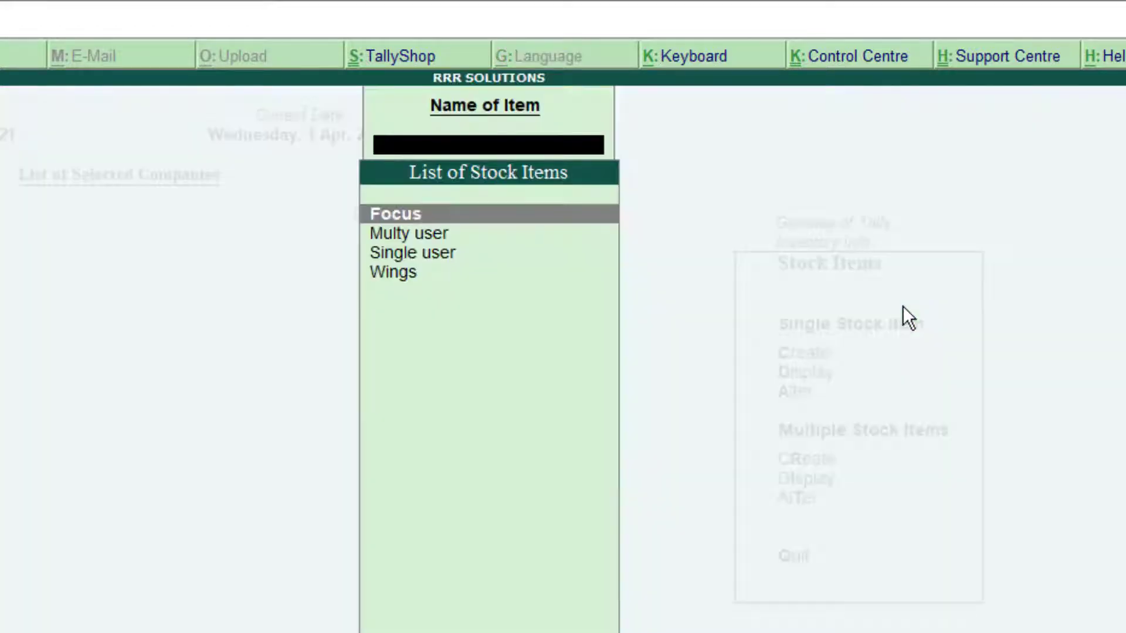
{"action": "key", "text": "Down"}
{"action": "key", "text": "Down"}
{"action": "key", "text": "Down"}
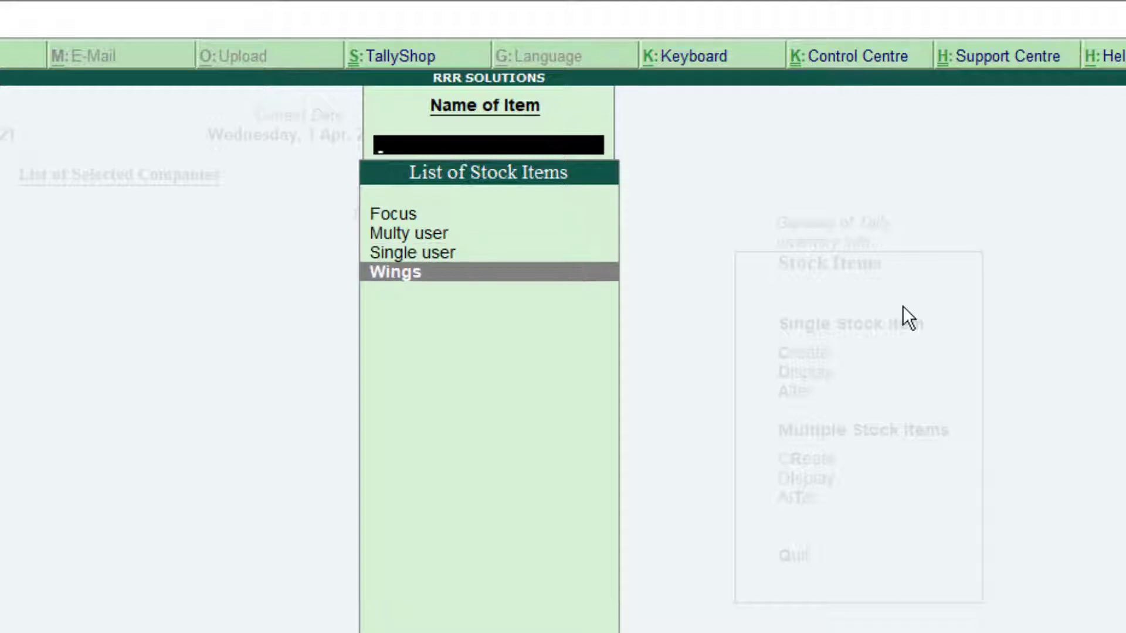
{"action": "key", "text": "Escape"}
{"action": "key", "text": "Escape"}
{"action": "key", "text": "Escape"}
Step: Display the Day Book of RRR SOLUTIONS
{"action": "key", "text": "Down"}
{"action": "key", "text": "Down"}
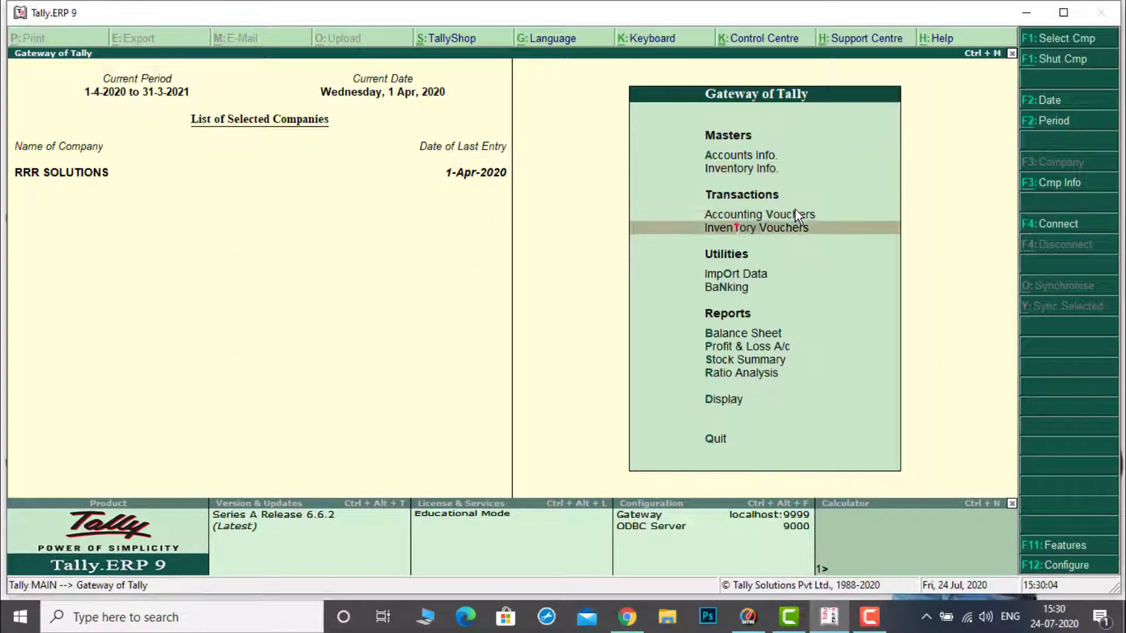
{"action": "key", "text": "Down"}
{"action": "key", "text": "Down"}
{"action": "key", "text": "Down"}
{"action": "key", "text": "Down"}
{"action": "key", "text": "Down"}
{"action": "key", "text": "Down"}
{"action": "key", "text": "Down"}
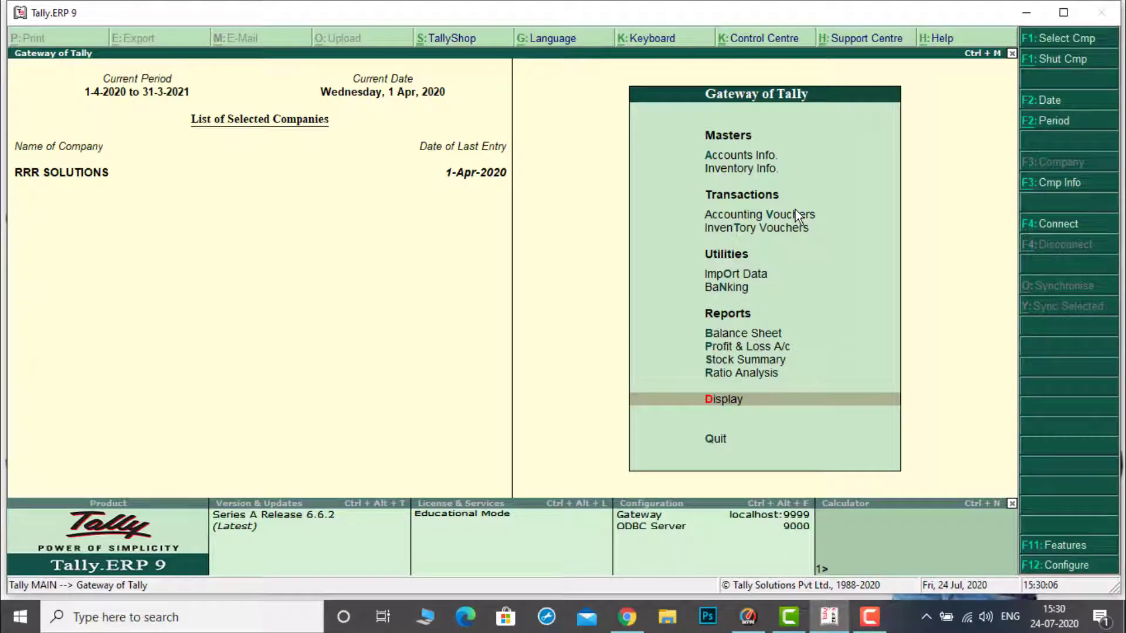
{"action": "key", "text": "Return"}
{"action": "key", "text": "Down"}
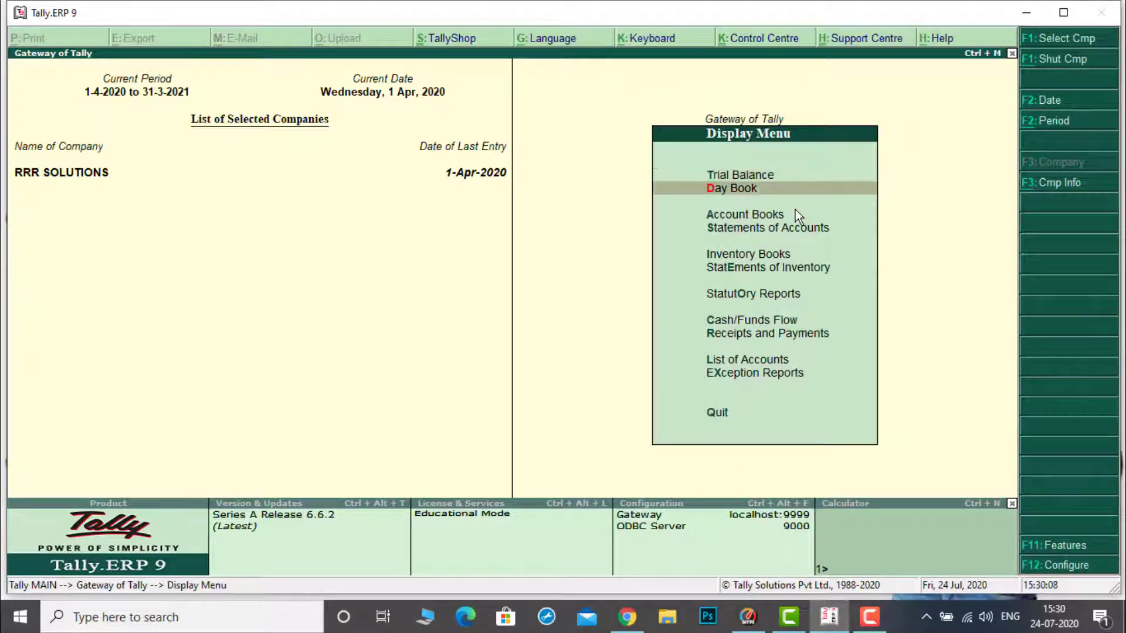
{"action": "key", "text": "Return"}
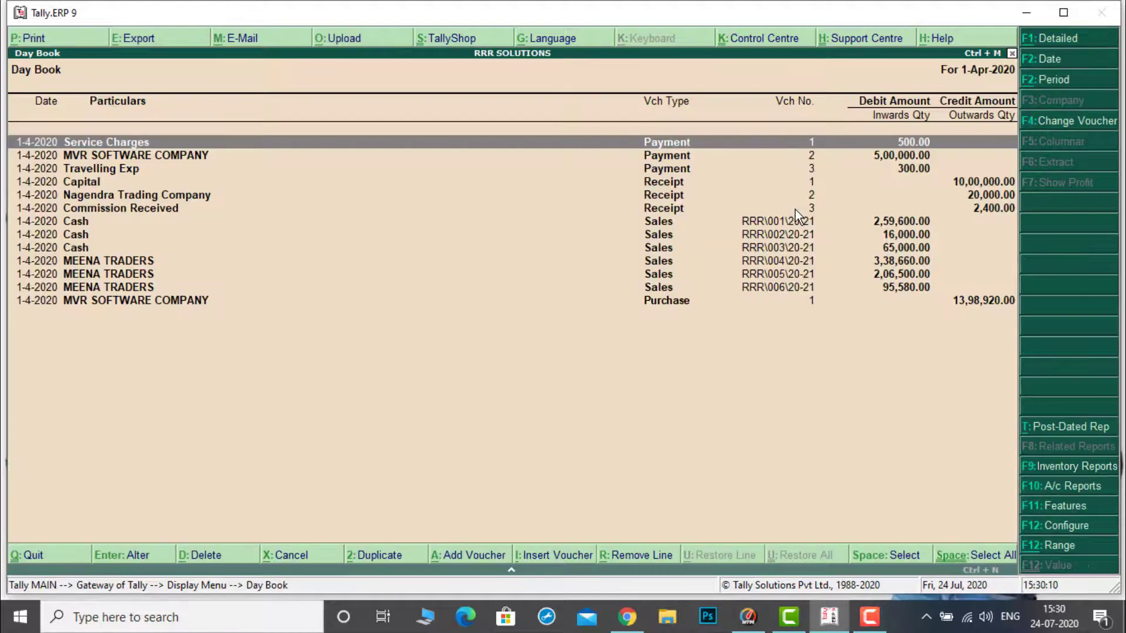
Step: Examine the payment, receipt, sales and purchase vouchers in the Day Book and return to the Gateway of Tally
{"action": "key", "text": "Down"}
{"action": "key", "text": "Down"}
{"action": "key", "text": "Down"}
{"action": "key", "text": "Down"}
{"action": "key", "text": "Down"}
{"action": "key", "text": "Down"}
{"action": "key", "text": "Down"}
{"action": "key", "text": "Down"}
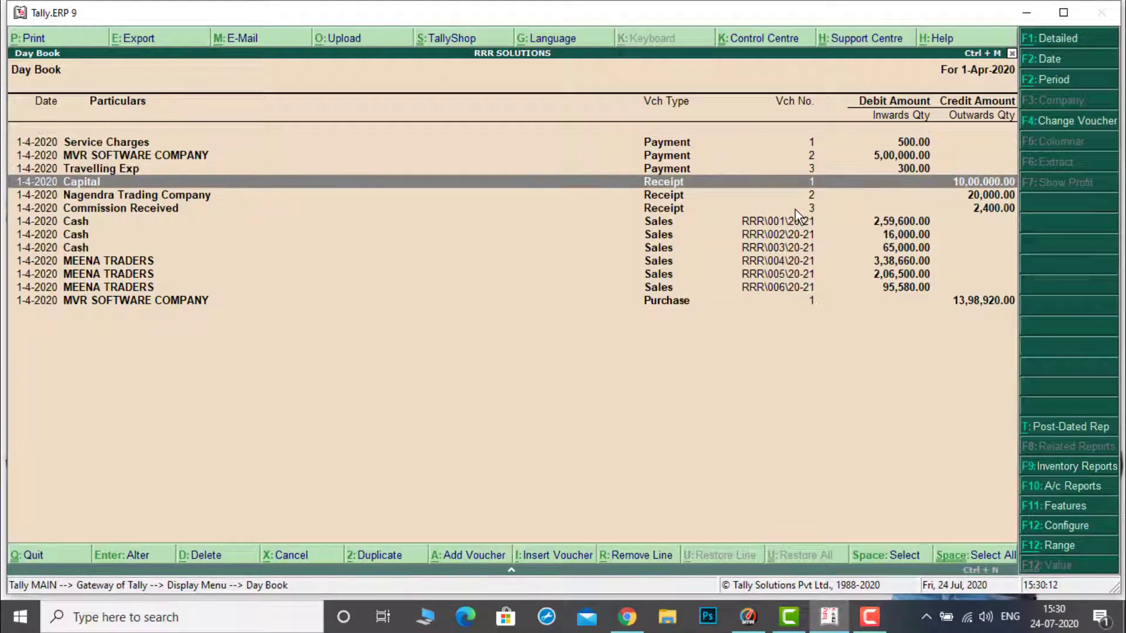
{"action": "key", "text": "Down"}
{"action": "key", "text": "Down"}
{"action": "key", "text": "Down"}
{"action": "key", "text": "Down"}
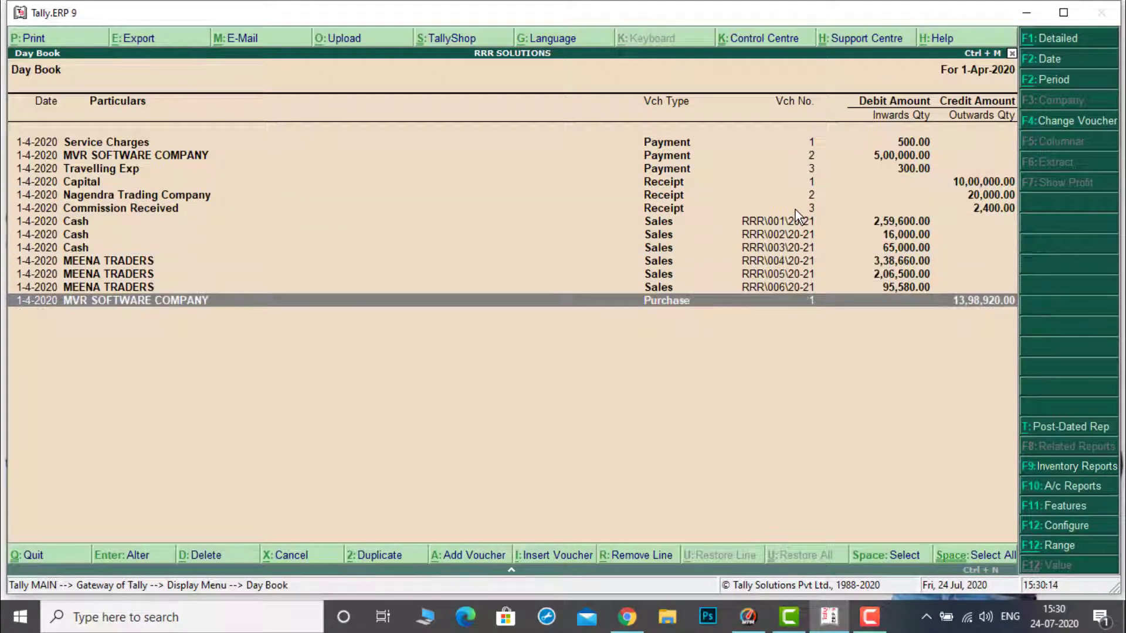
{"action": "key", "text": "Up"}
{"action": "key", "text": "Up"}
{"action": "key", "text": "Up"}
{"action": "key", "text": "Up"}
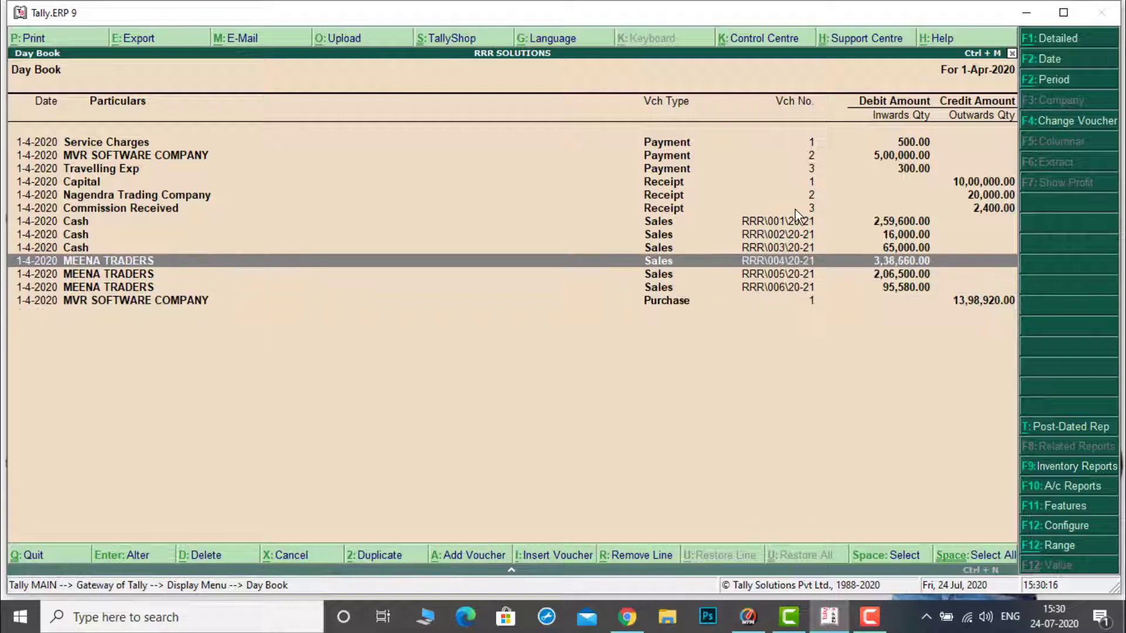
{"action": "key", "text": "Up"}
{"action": "key", "text": "Up"}
{"action": "key", "text": "Up"}
{"action": "key", "text": "Up"}
{"action": "key", "text": "Up"}
{"action": "key", "text": "Up"}
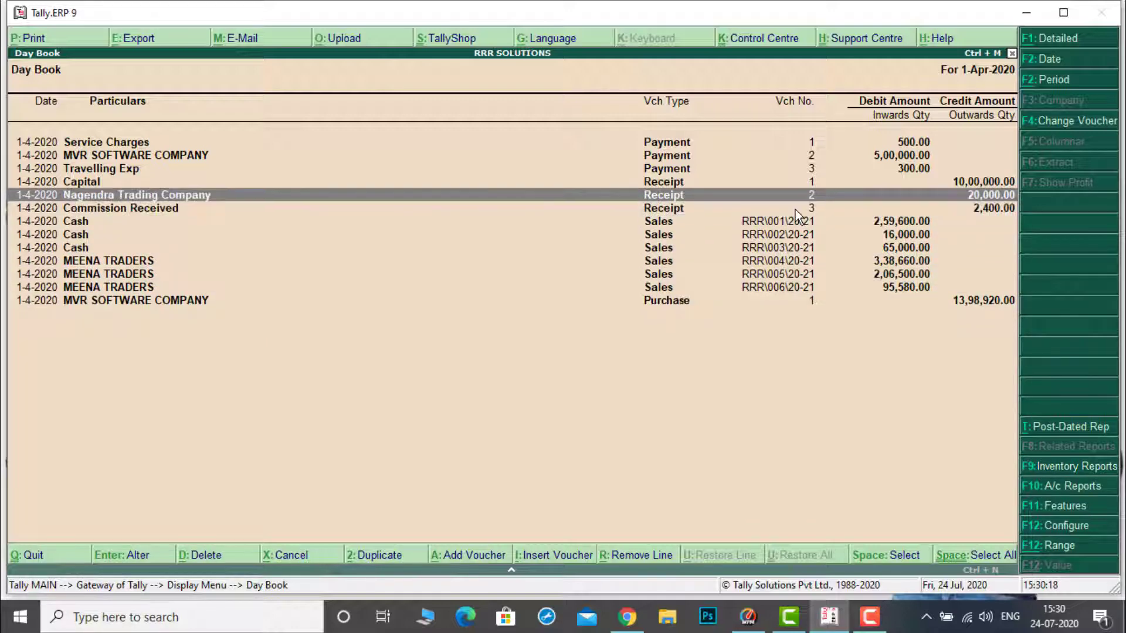
{"action": "key", "text": "Up"}
{"action": "key", "text": "Up"}
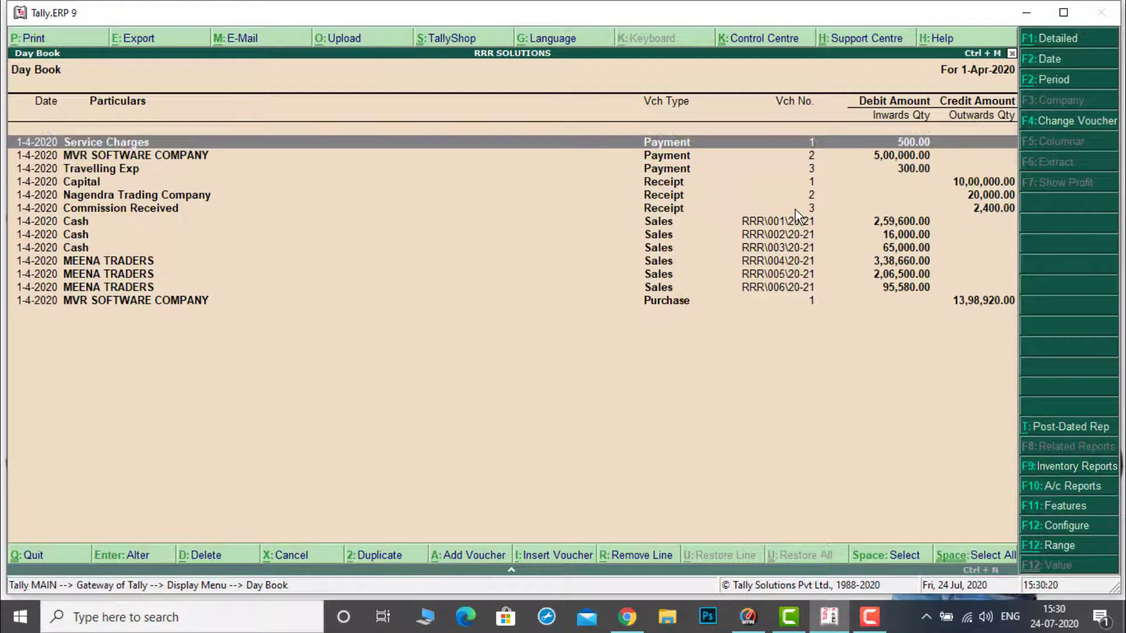
{"action": "key", "text": "Down"}
{"action": "key", "text": "Down"}
{"action": "key", "text": "Down"}
{"action": "key", "text": "Down"}
{"action": "key", "text": "Down"}
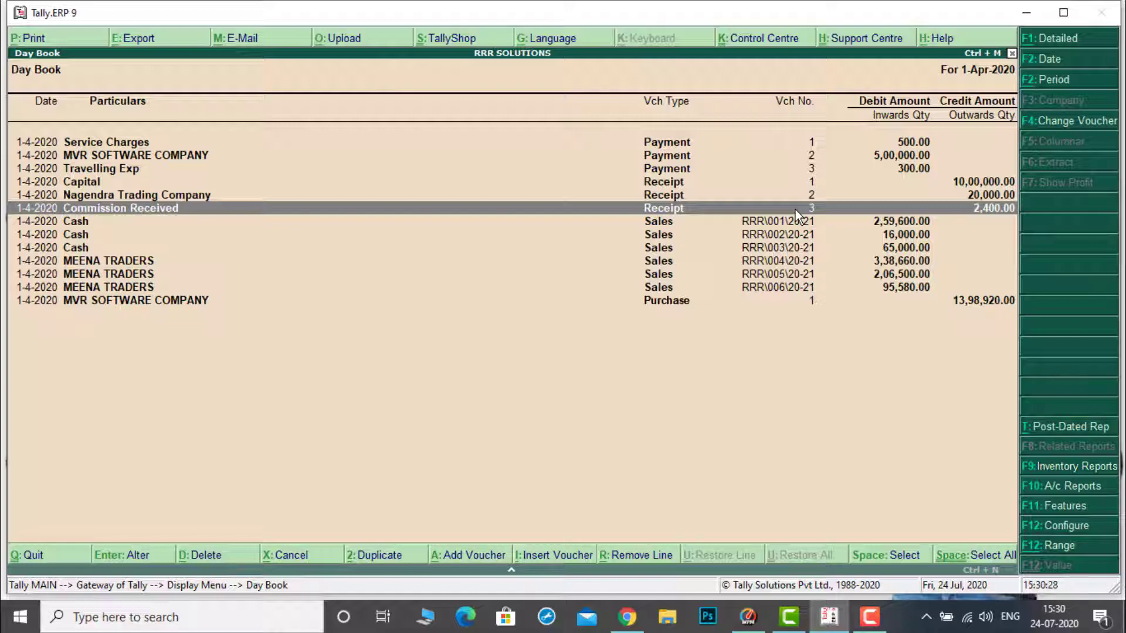
{"action": "key", "text": "Escape"}
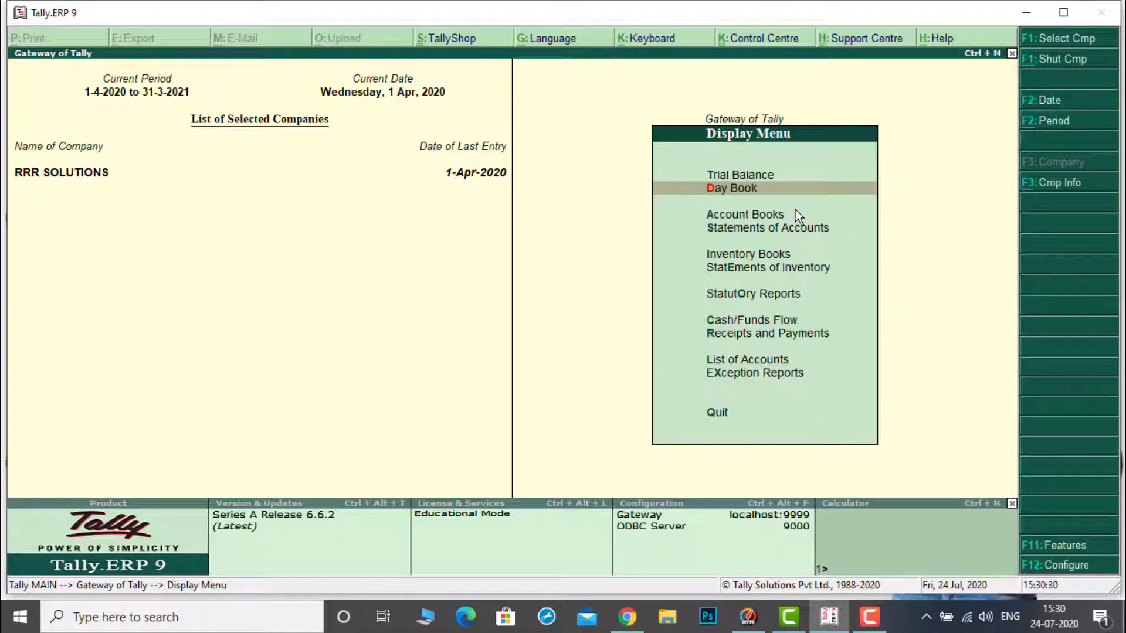
{"action": "key", "text": "Escape"}
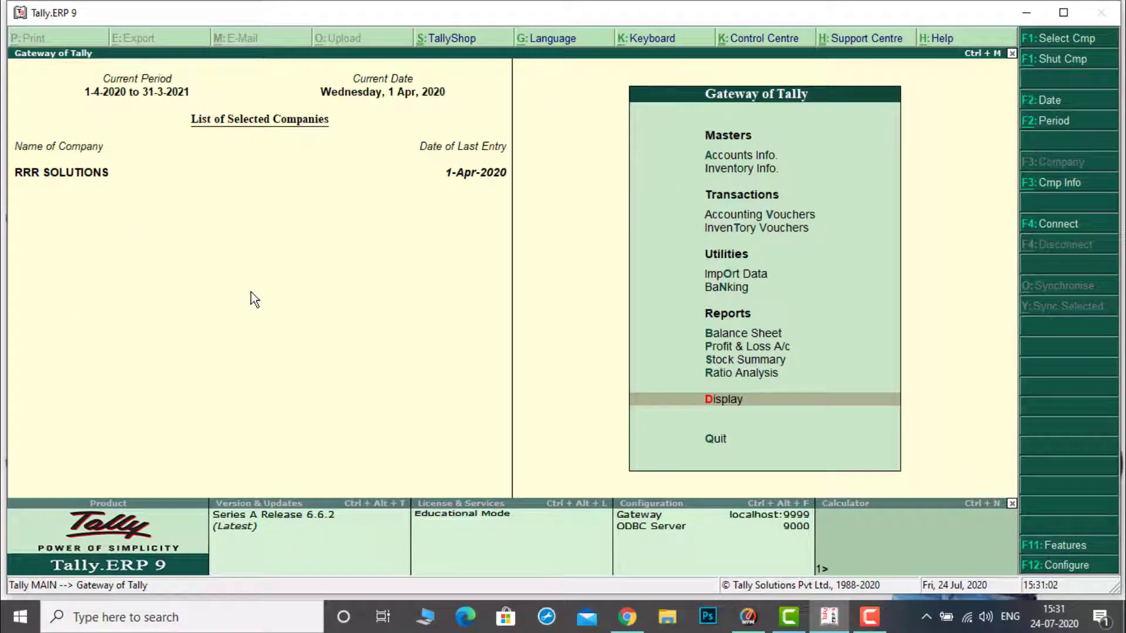
Step: Start creating a new company named NAVYATHA TRADERS, with the same mailing name
{"action": "key", "text": "alt+F3"}
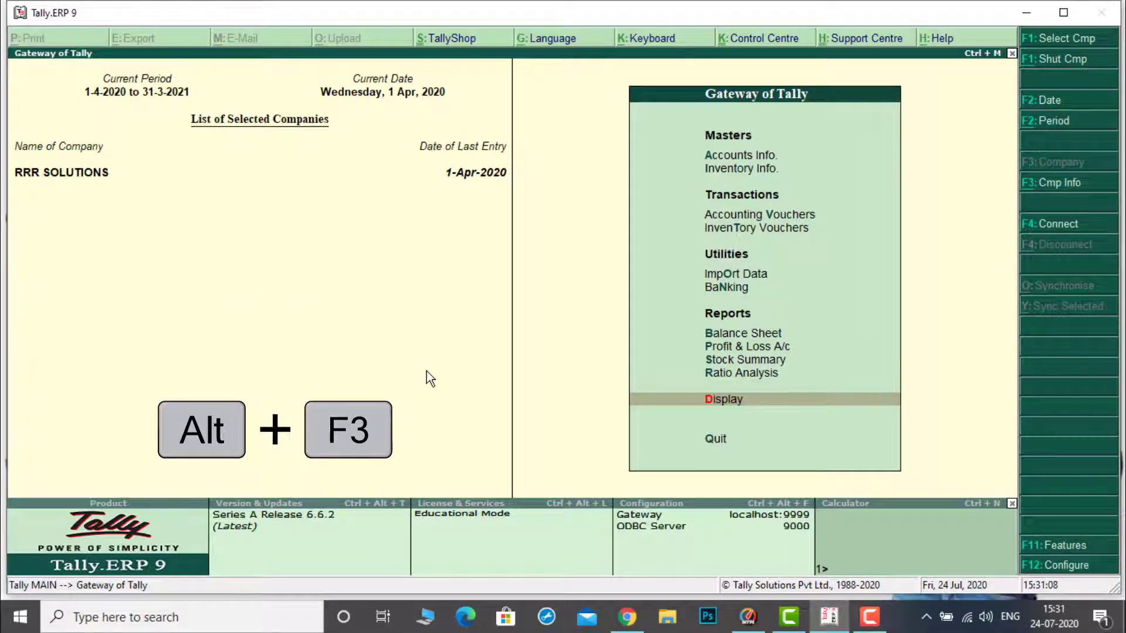
{"action": "key", "text": "alt+F3"}
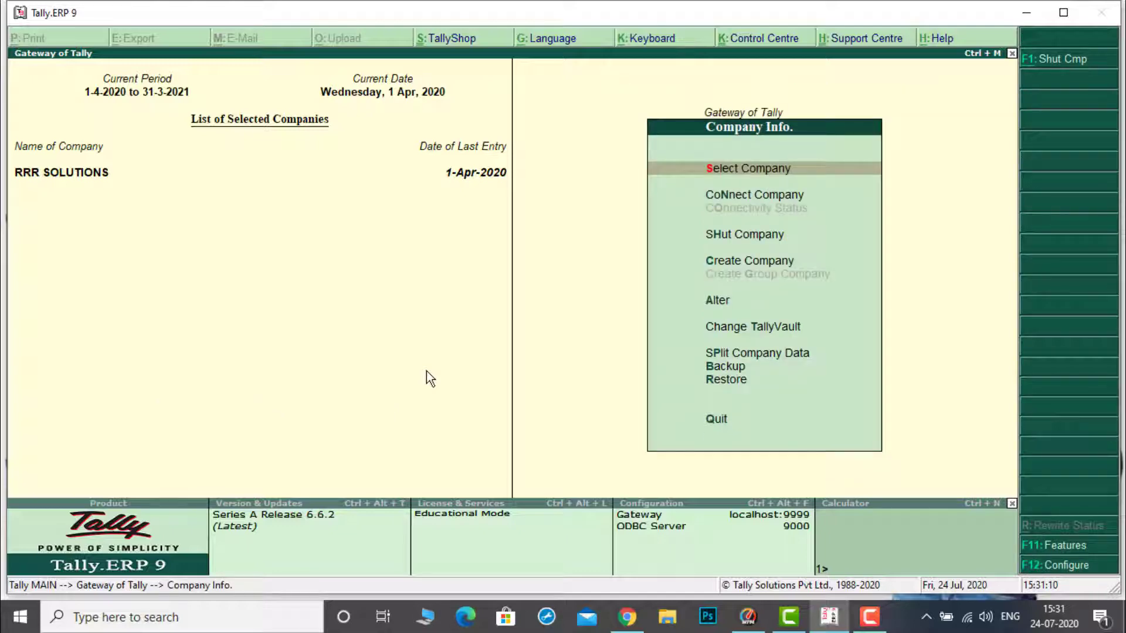
{"action": "key", "text": "Down"}
{"action": "key", "text": "Down"}
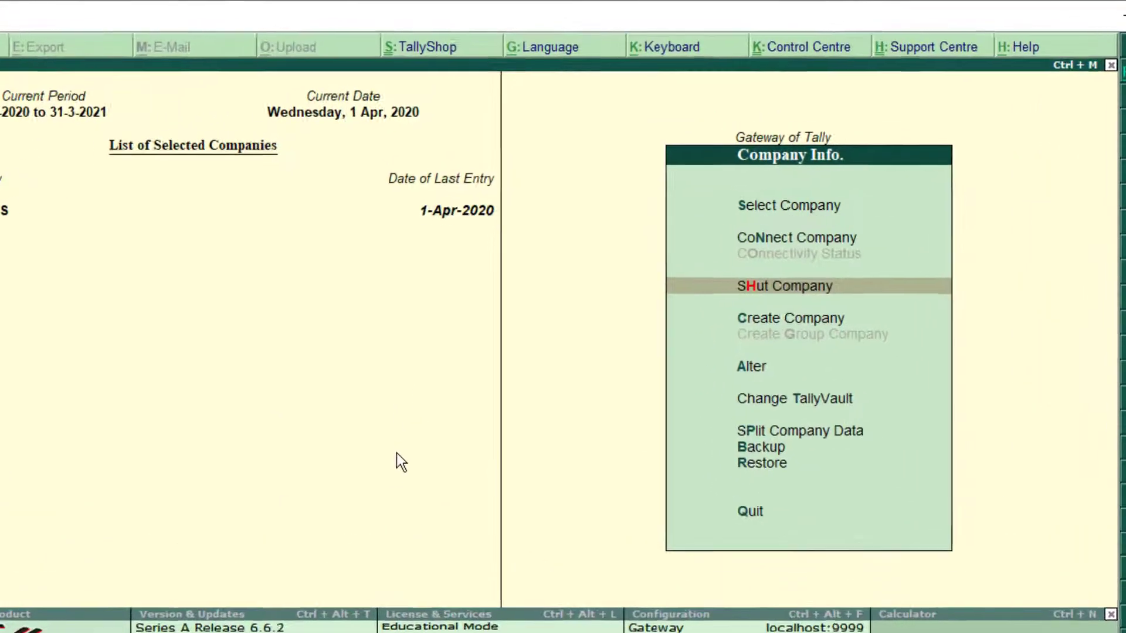
{"action": "key", "text": "Down"}
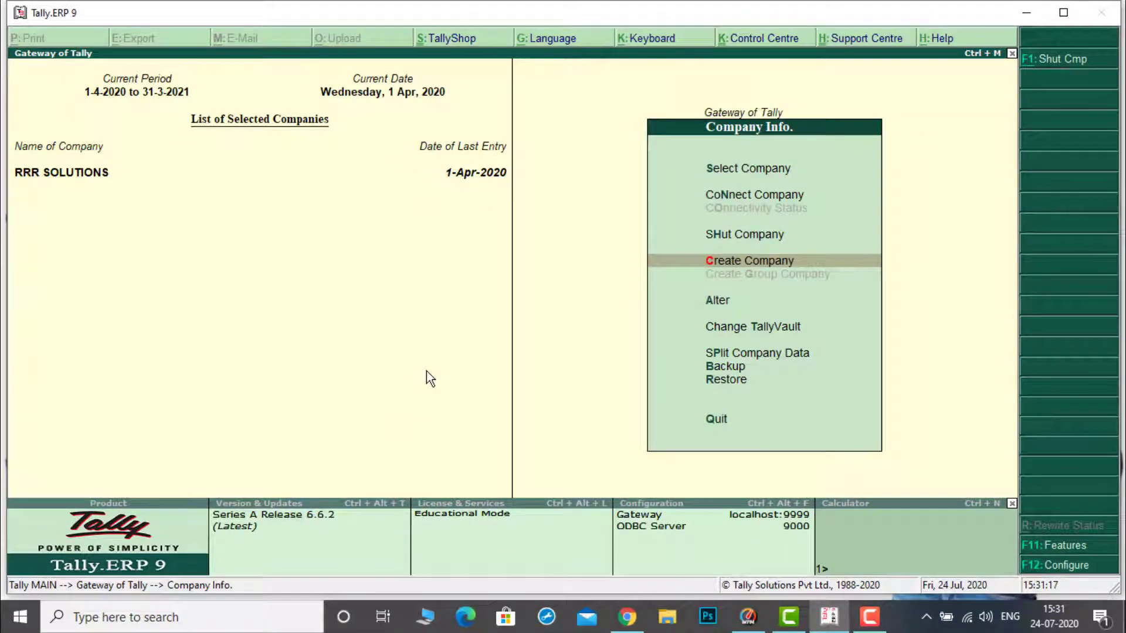
{"action": "key", "text": "Return"}
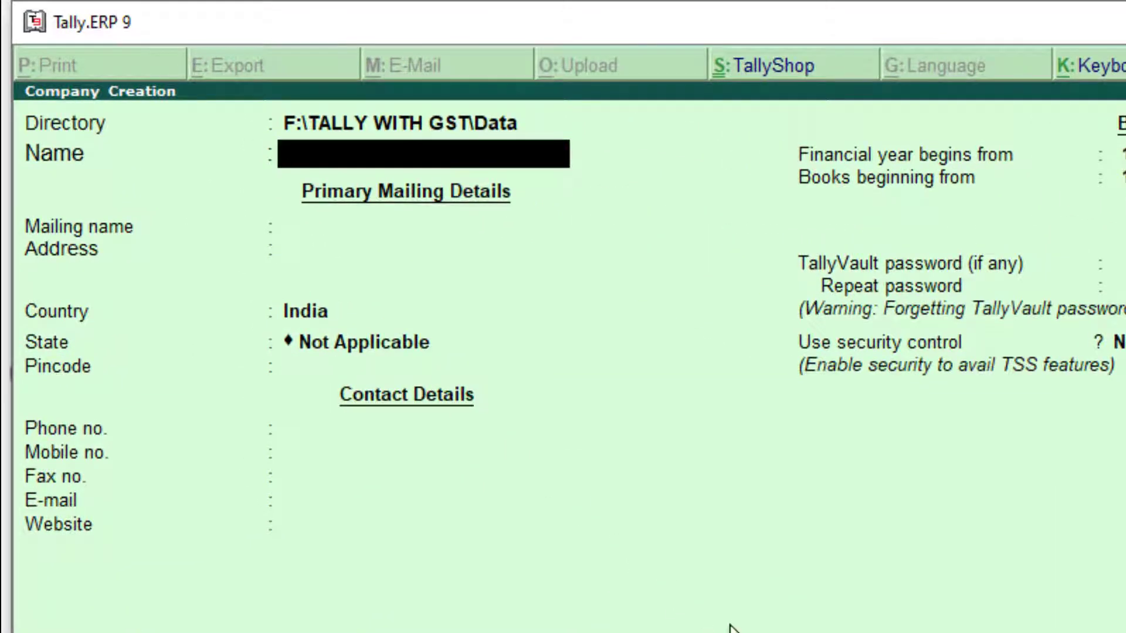
{"action": "type", "text": "NAVYA"}
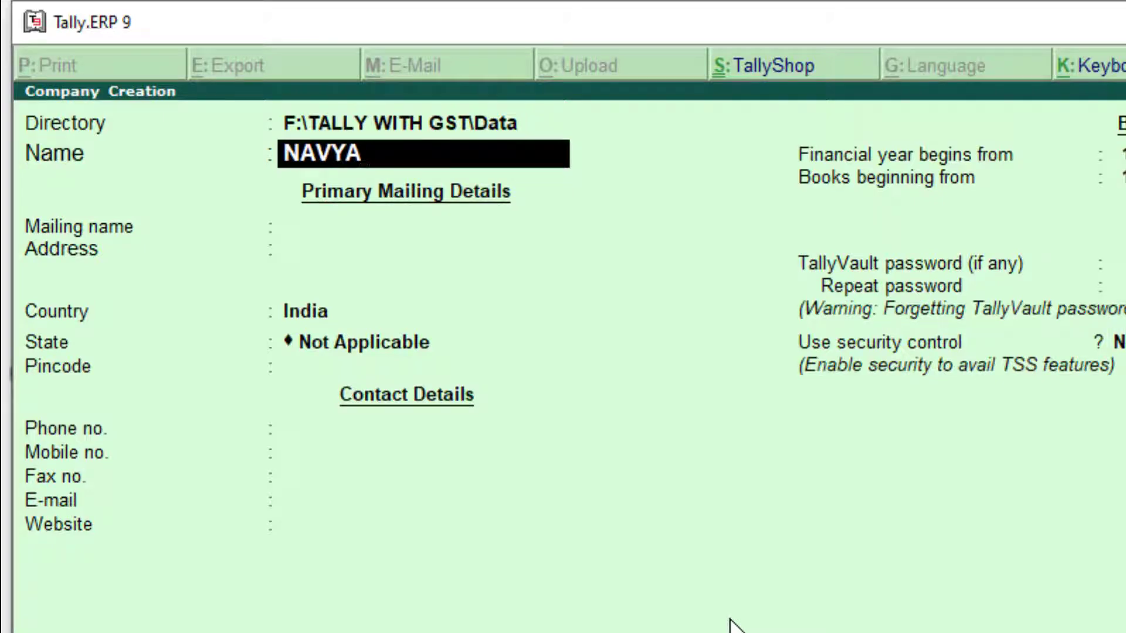
{"action": "type", "text": "THA TRADERS"}
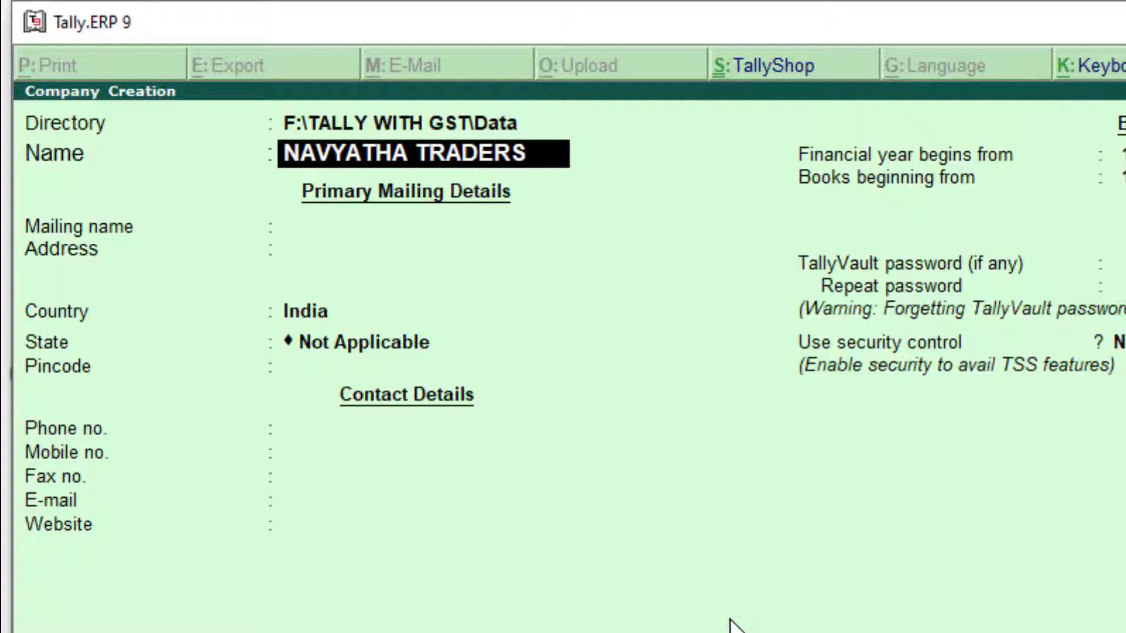
{"action": "key", "text": "Return"}
{"action": "key", "text": "Return"}
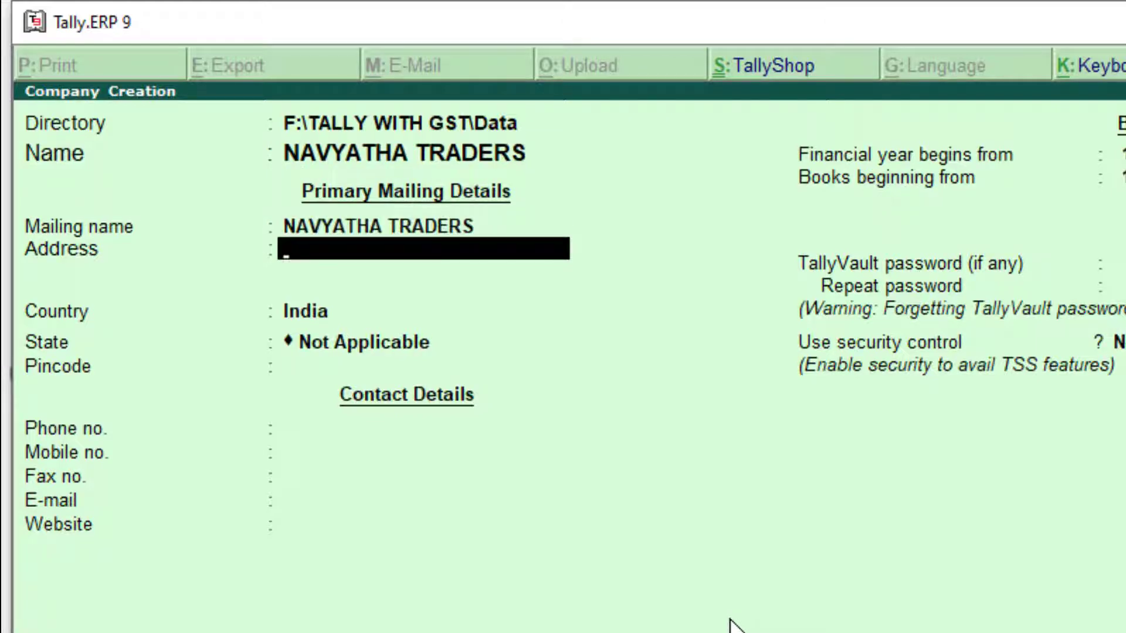
Step: Leave the address blank, set the new company's state to Andhra Pradesh and save the company
{"action": "key", "text": "Return"}
{"action": "key", "text": "Return"}
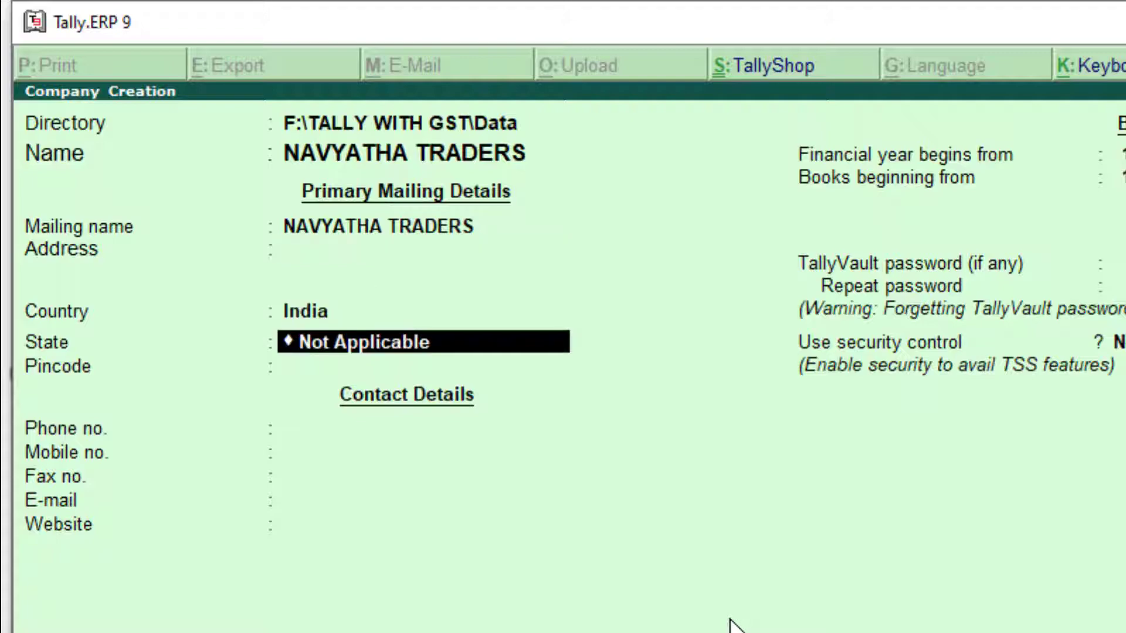
{"action": "key", "text": "Down"}
{"action": "key", "text": "Down"}
{"action": "key", "text": "Return"}
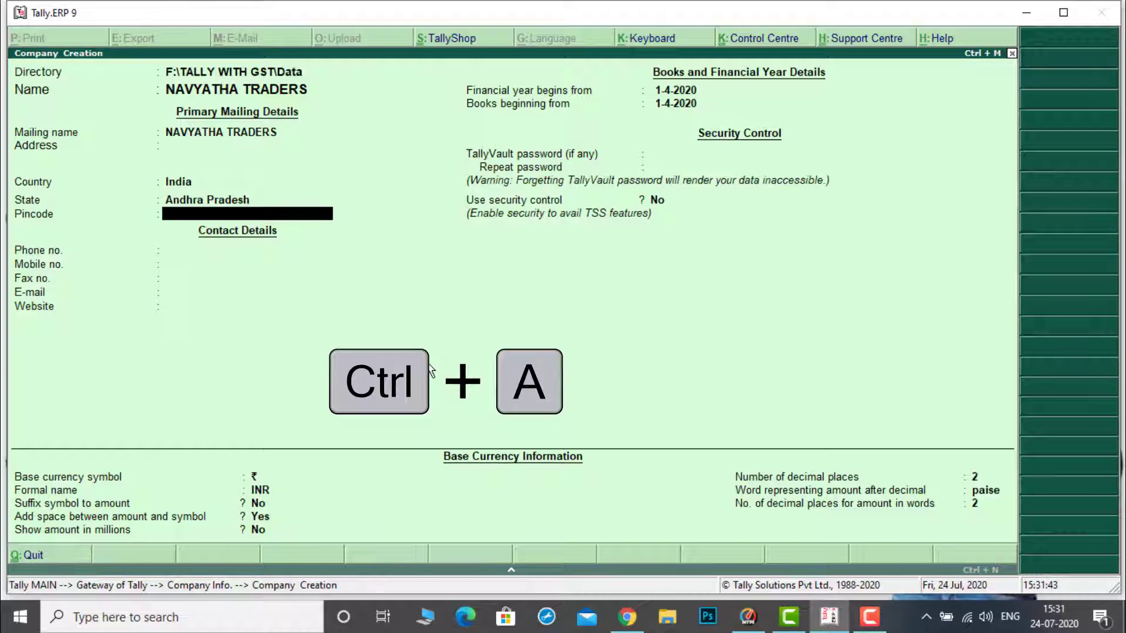
{"action": "key", "text": "ctrl+a"}
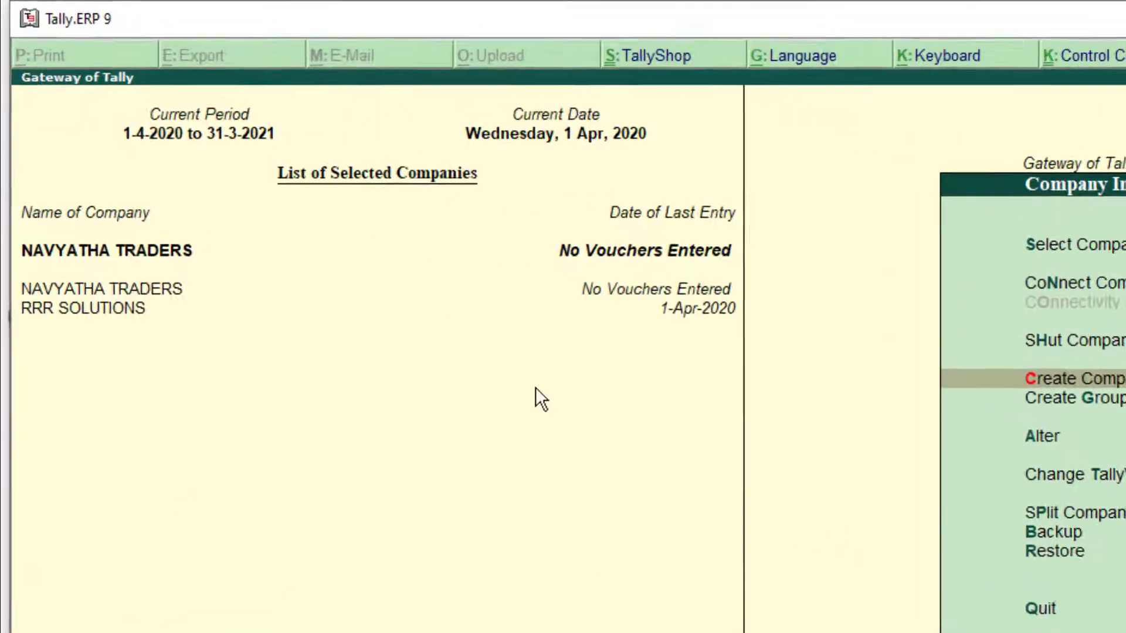
Step: View the list of existing ledgers in NAVYATHA TRADERS and return to the Gateway of Tally
{"action": "key", "text": "Escape"}
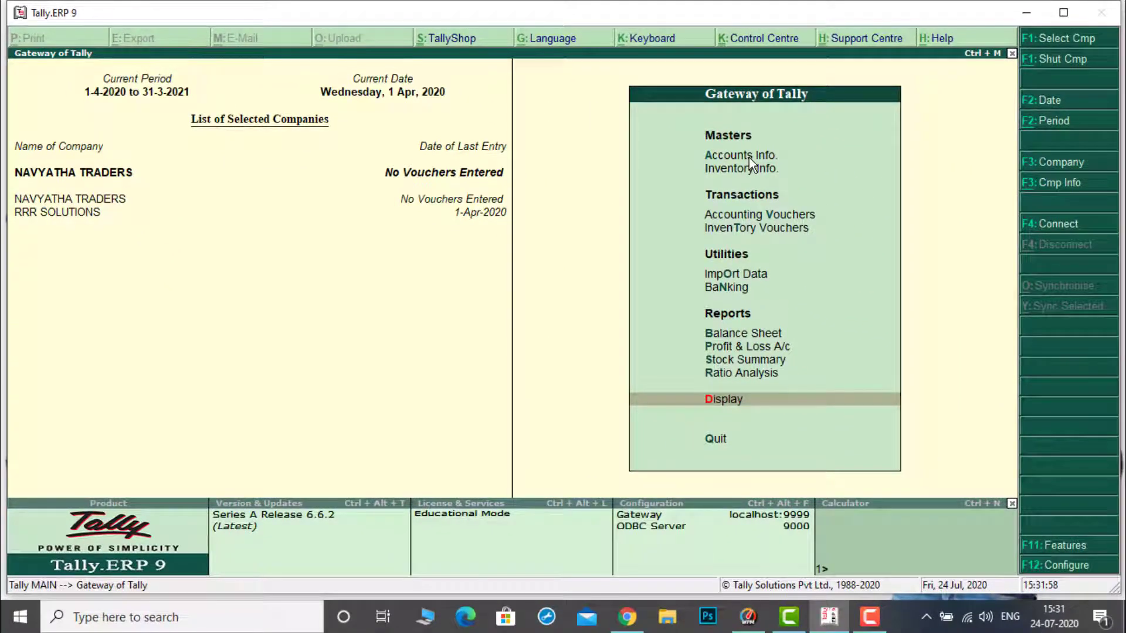
{"action": "left_click", "coordinate": [749, 158]}
{"action": "left_click", "coordinate": [749, 157]}
{"action": "key", "text": "Down"}
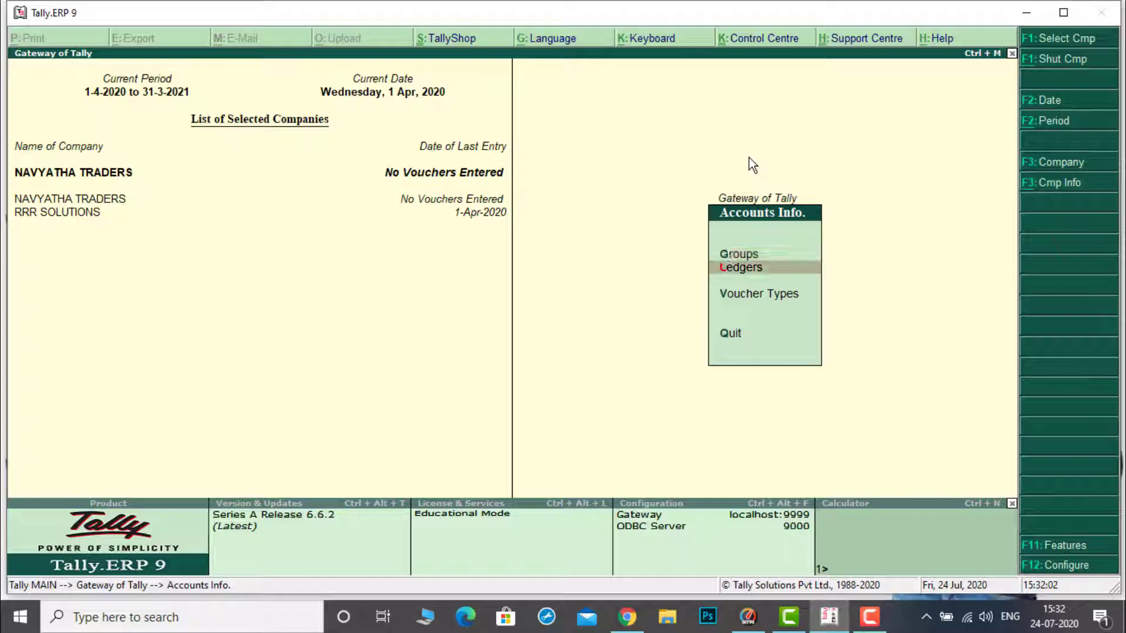
{"action": "key", "text": "Return"}
{"action": "key", "text": "Down"}
{"action": "key", "text": "Down"}
{"action": "key", "text": "Return"}
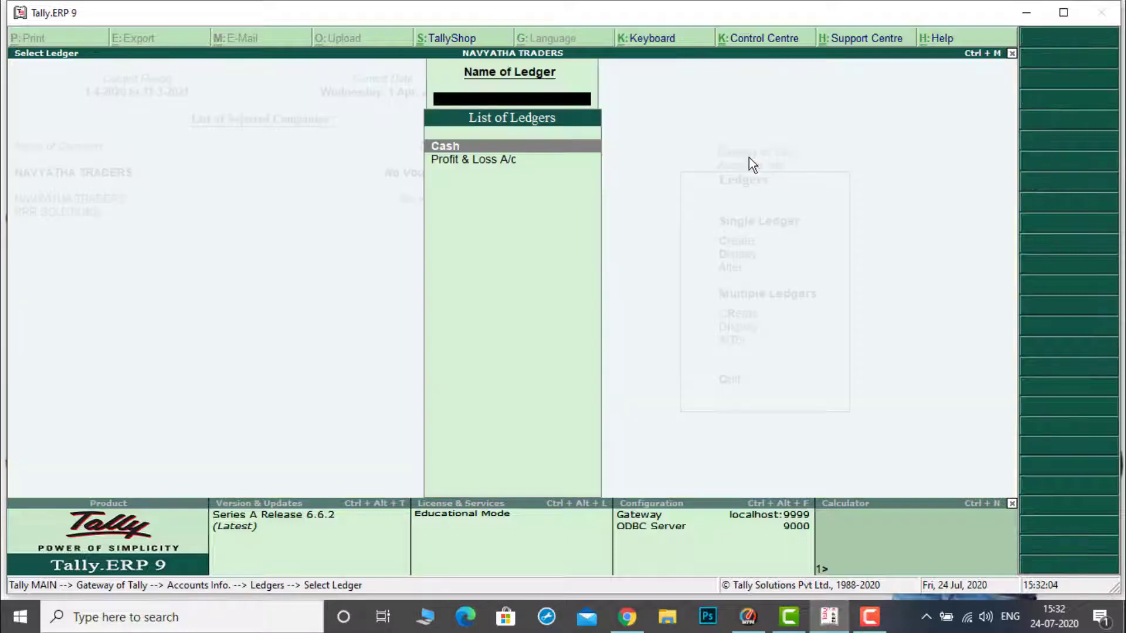
{"action": "key", "text": "Escape"}
{"action": "key", "text": "Escape"}
{"action": "key", "text": "Escape"}
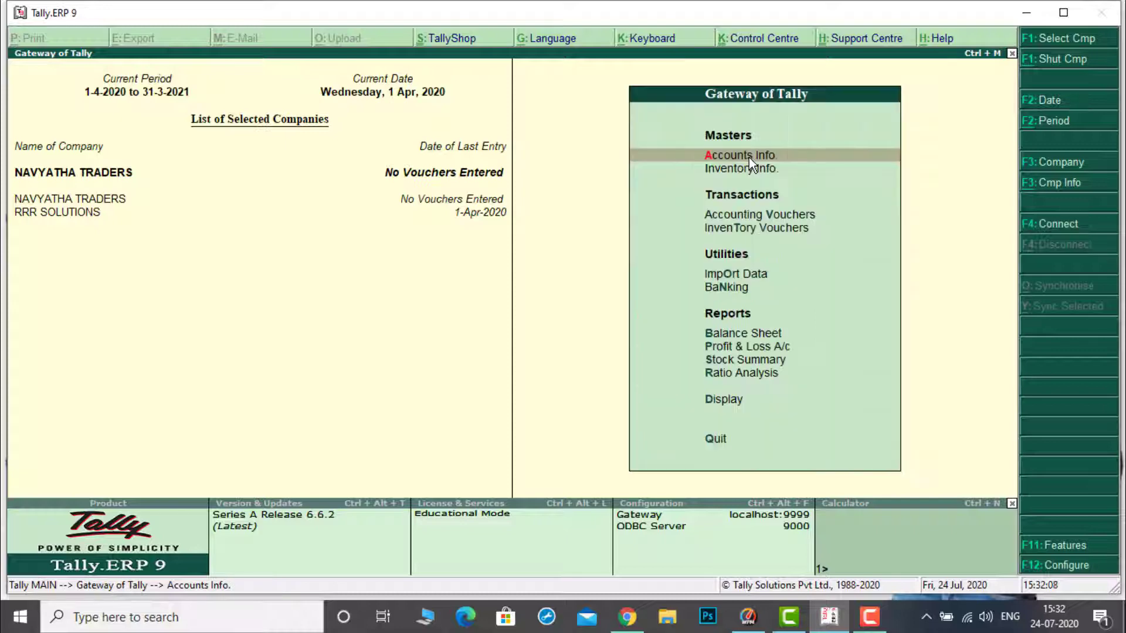
Step: View the Day Book of NAVYATHA TRADERS and return to the Gateway of Tally
{"action": "key", "text": "Down"}
{"action": "key", "text": "Down"}
{"action": "key", "text": "Down"}
{"action": "key", "text": "Down"}
{"action": "key", "text": "Down"}
{"action": "key", "text": "Down"}
{"action": "key", "text": "Down"}
{"action": "key", "text": "Down"}
{"action": "key", "text": "Down"}
{"action": "key", "text": "Down"}
{"action": "key", "text": "Return"}
{"action": "key", "text": "d"}
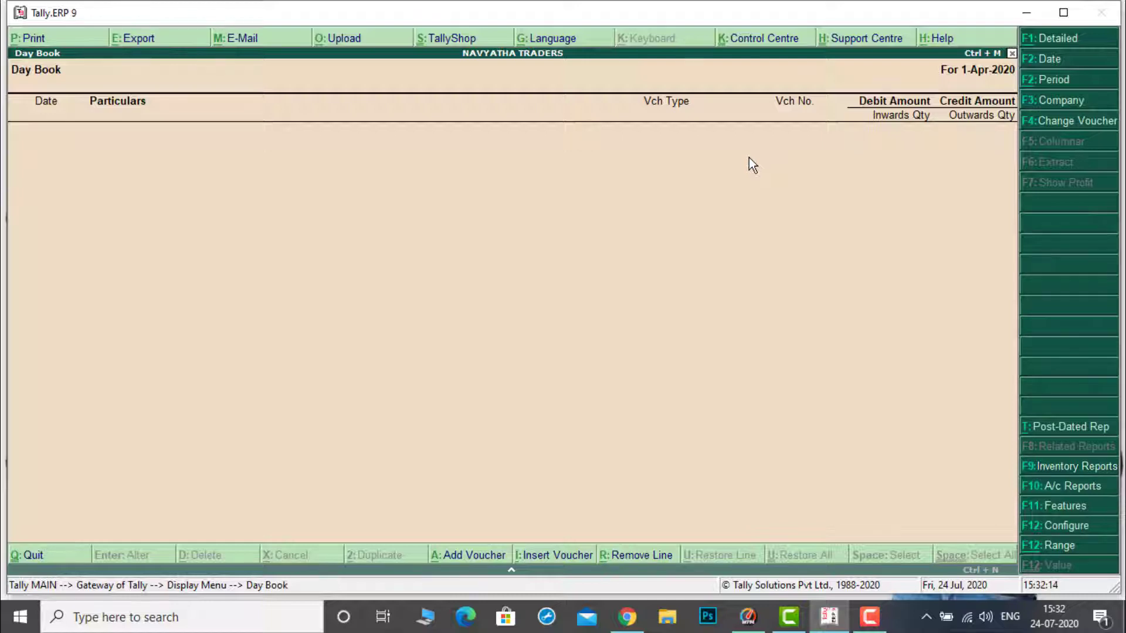
{"action": "key", "text": "Escape"}
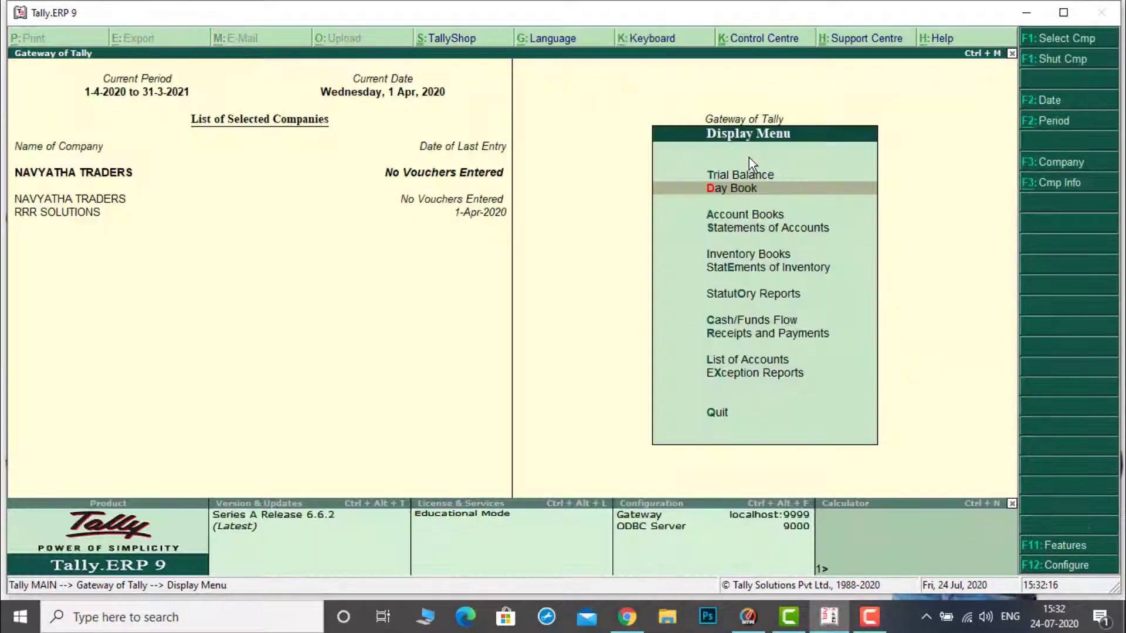
{"action": "key", "text": "Escape"}
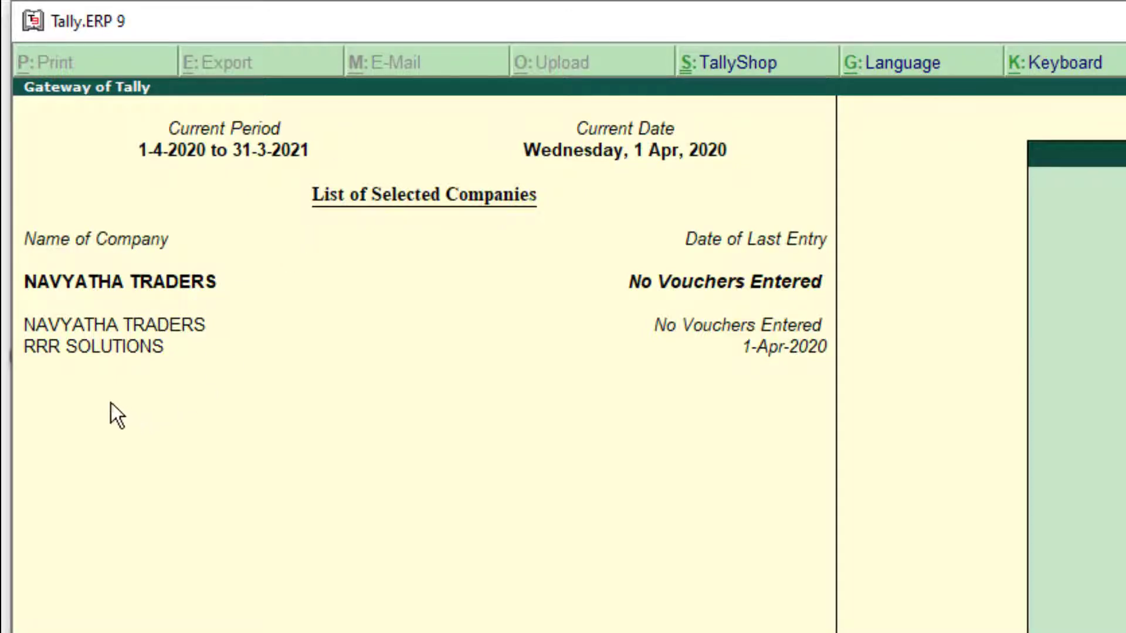
Step: Make RRR SOLUTIONS the active company and display its Day Book
{"action": "left_click", "coordinate": [102, 357]}
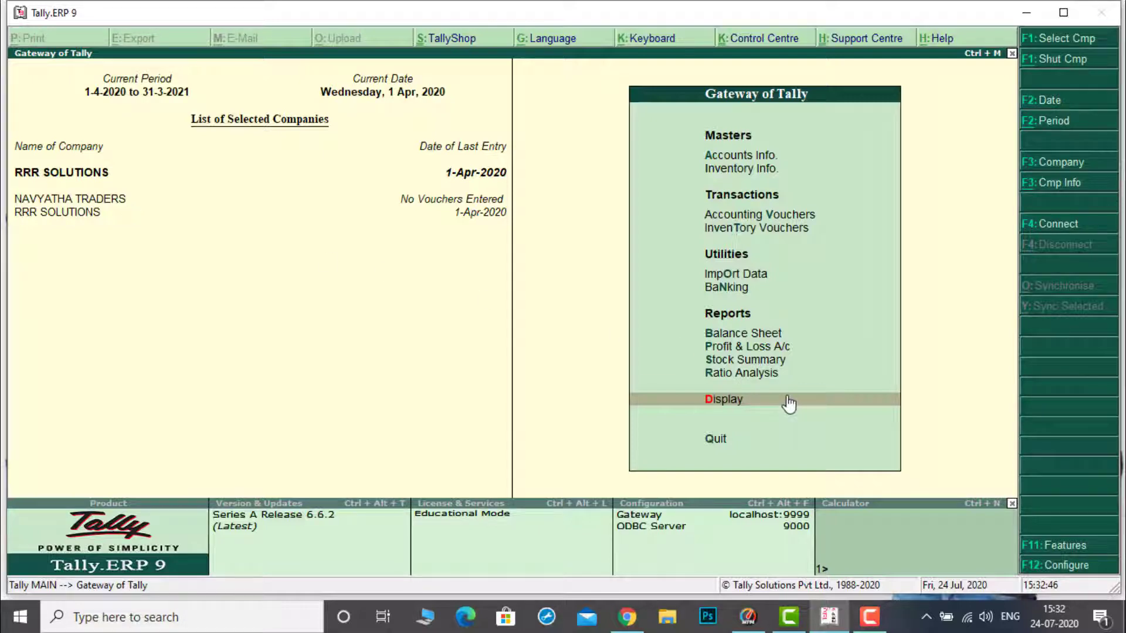
{"action": "left_click", "coordinate": [745, 405]}
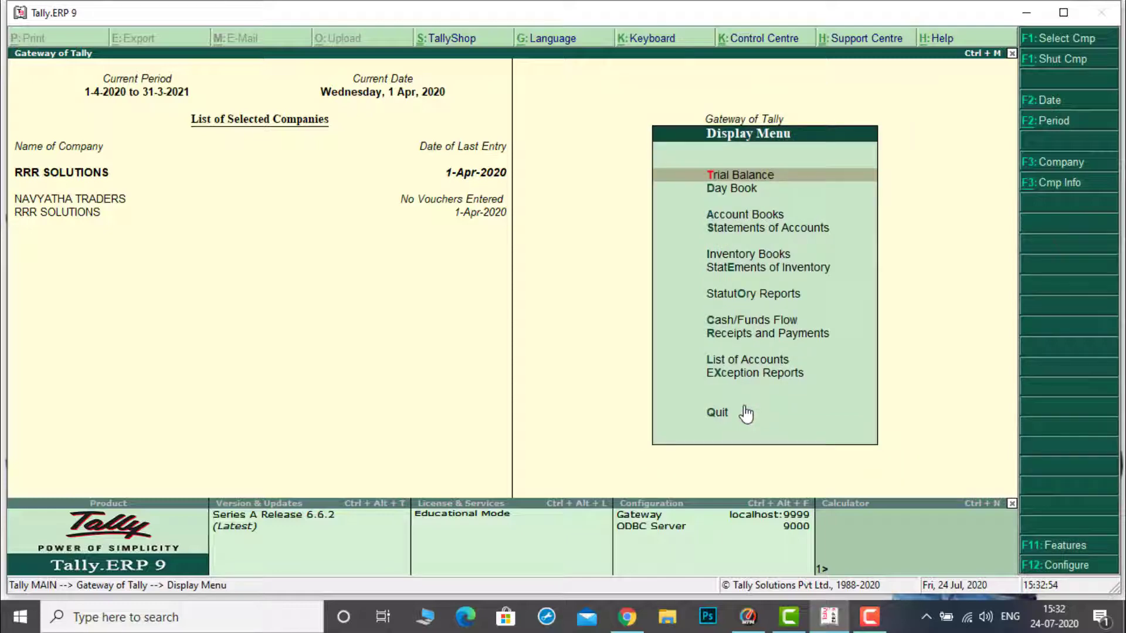
{"action": "key", "text": "Down"}
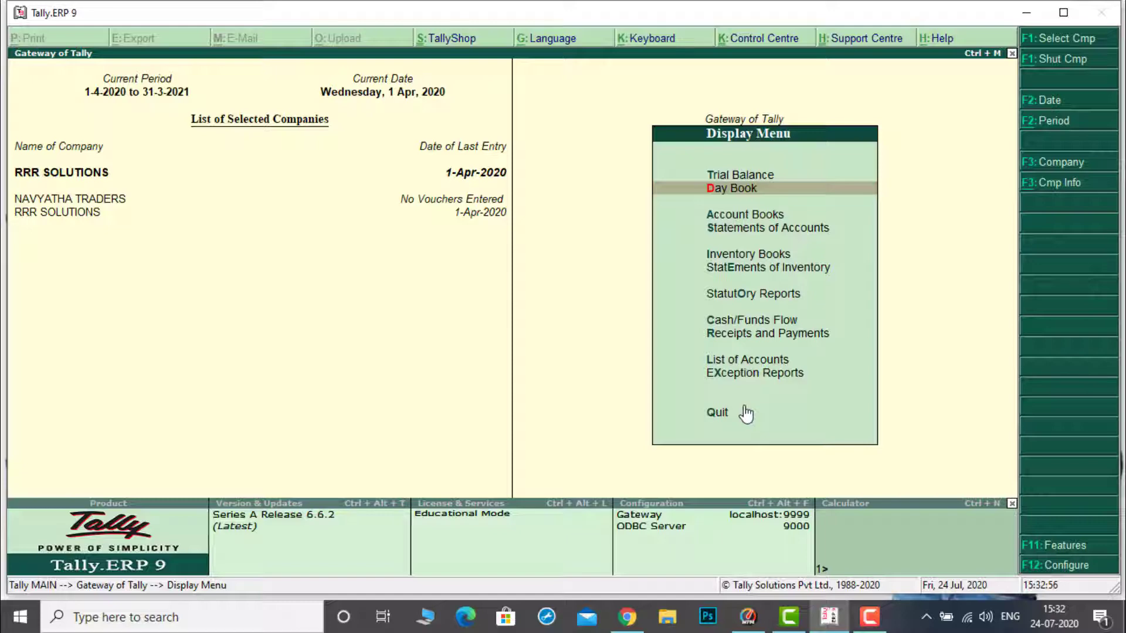
{"action": "key", "text": "Return"}
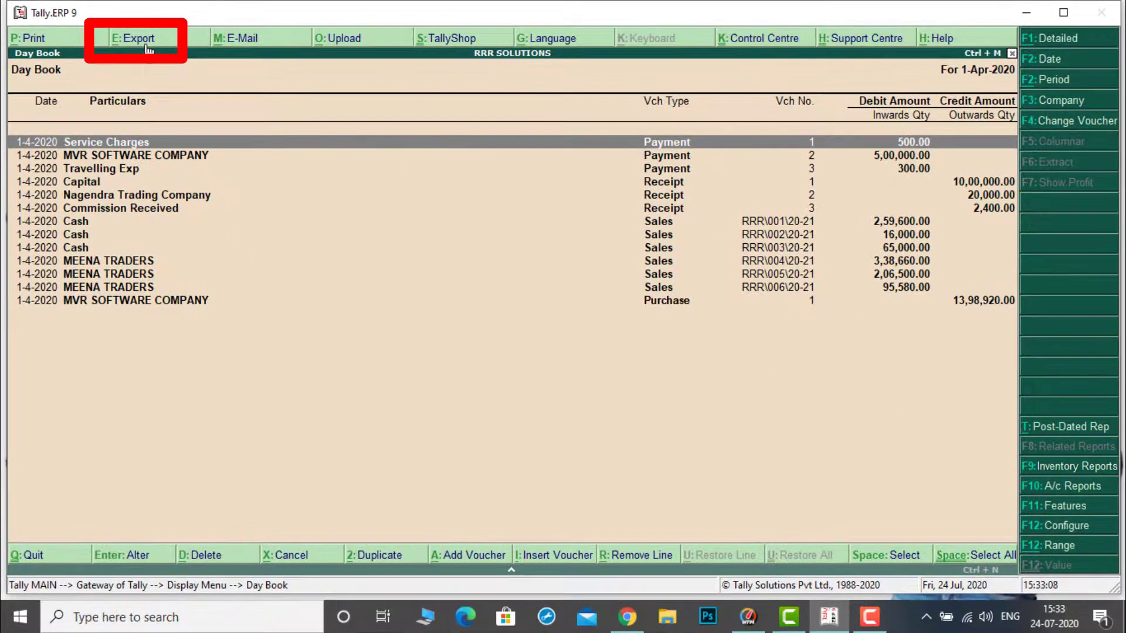
Step: Start exporting the Day Book in XML (Data Interchange) format to F:\TALLY WITH GST as DayBook.xml, opening the exported folder
{"action": "left_click", "coordinate": [147, 42]}
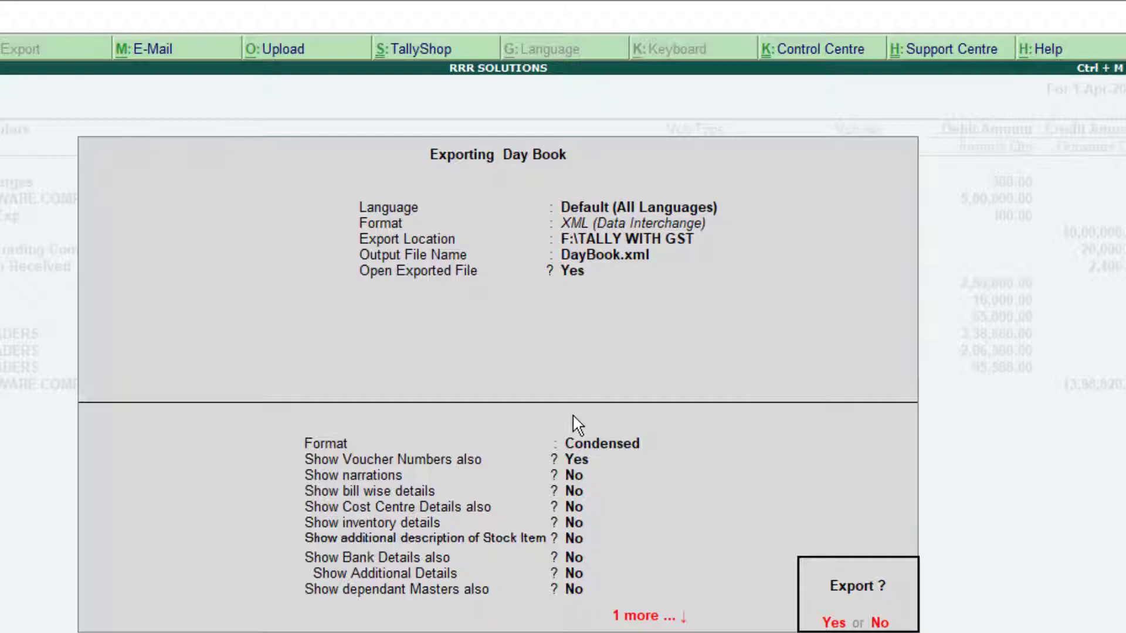
{"action": "key", "text": "n"}
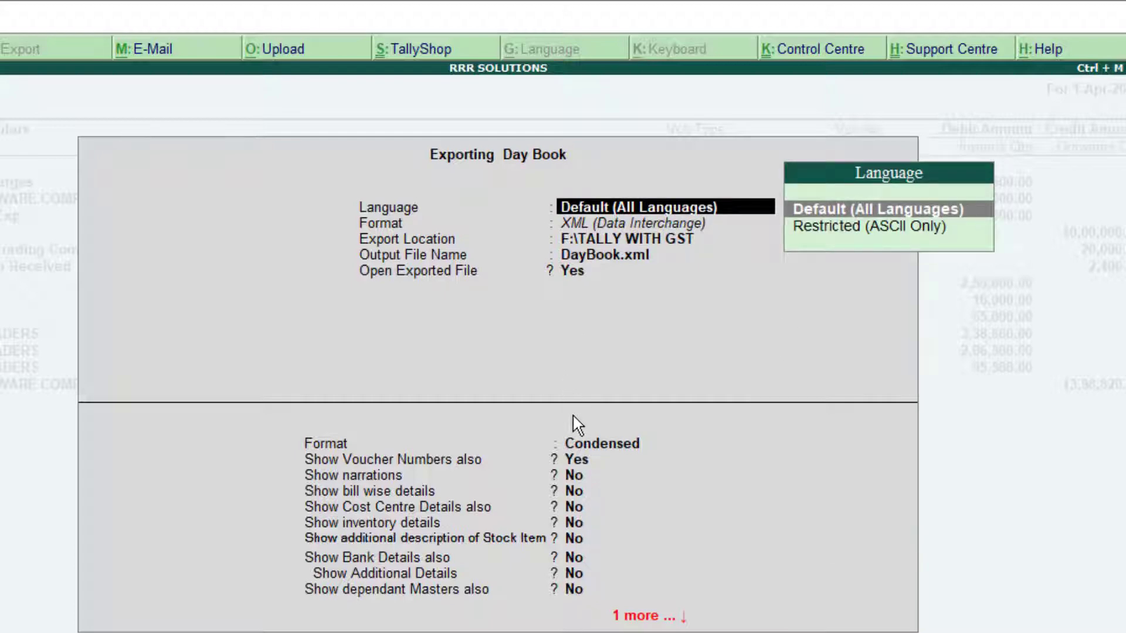
{"action": "key", "text": "Return"}
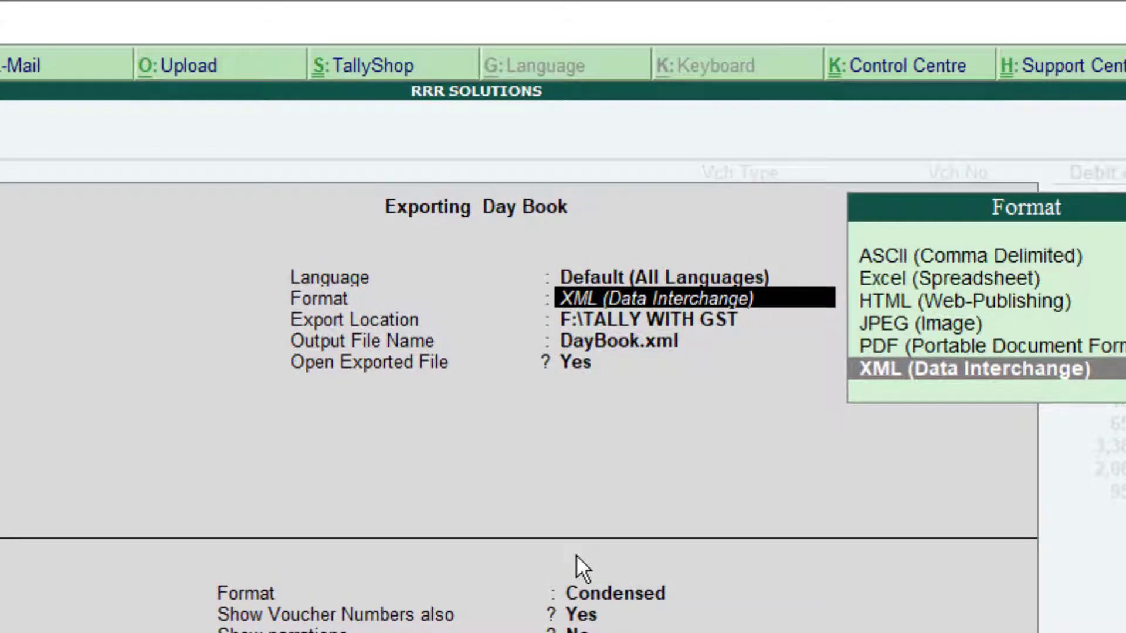
{"action": "key", "text": "Return"}
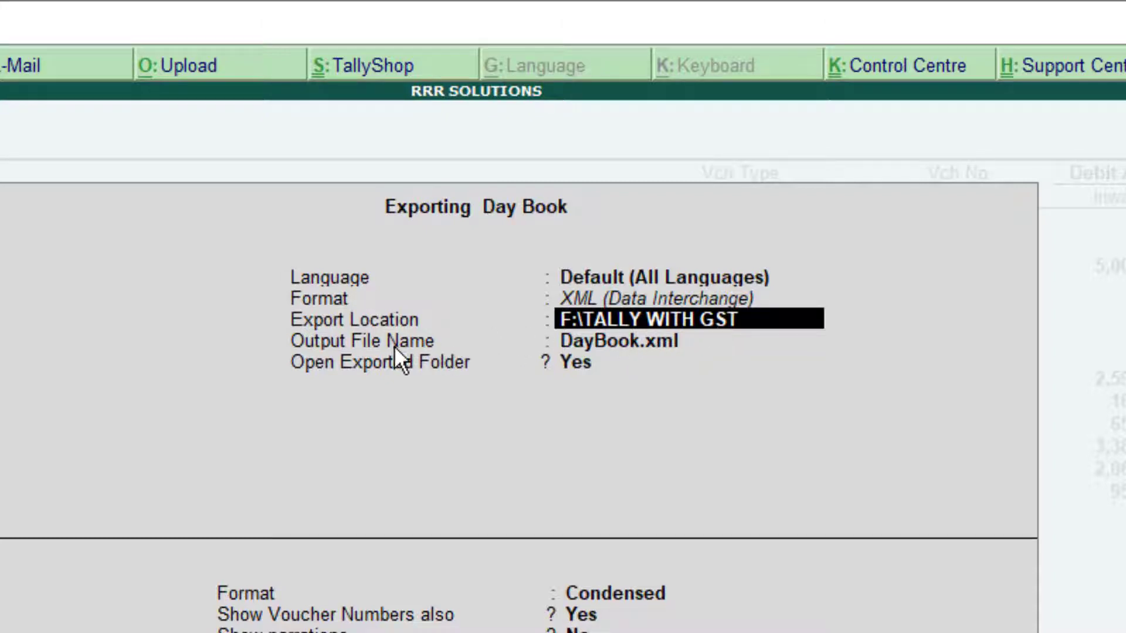
{"action": "key", "text": "Return"}
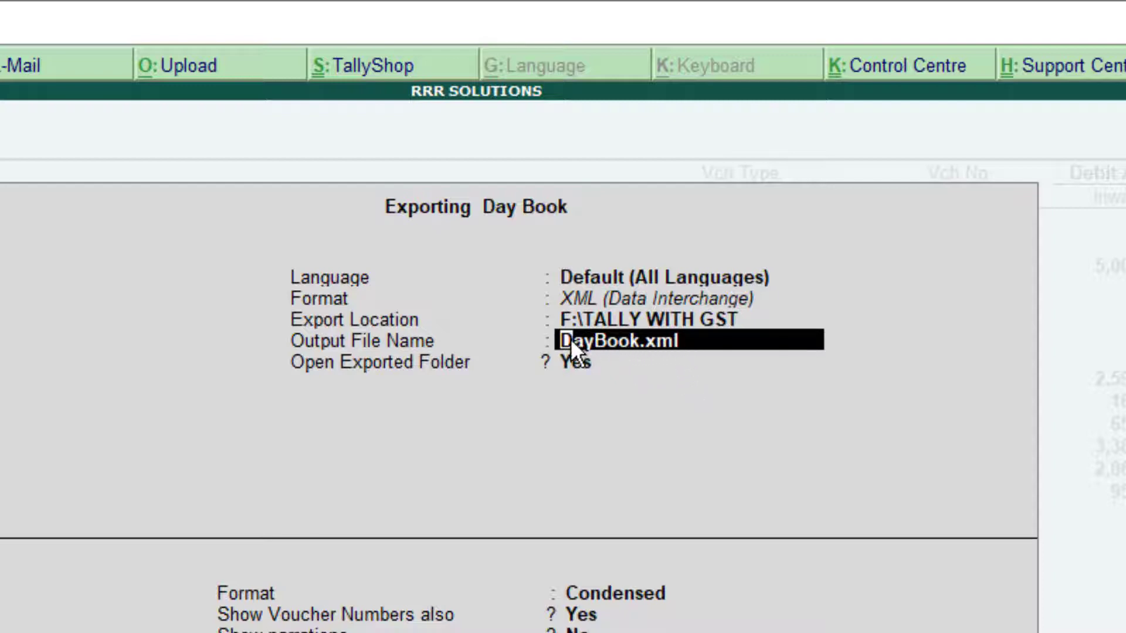
{"action": "key", "text": "Return"}
{"action": "key", "text": "Return"}
Step: Set the export to show dependant masters as well, keep All Vouchers selected, and run the Day Book export
{"action": "key", "text": "Return"}
{"action": "key", "text": "Return"}
{"action": "key", "text": "Return"}
{"action": "key", "text": "Return"}
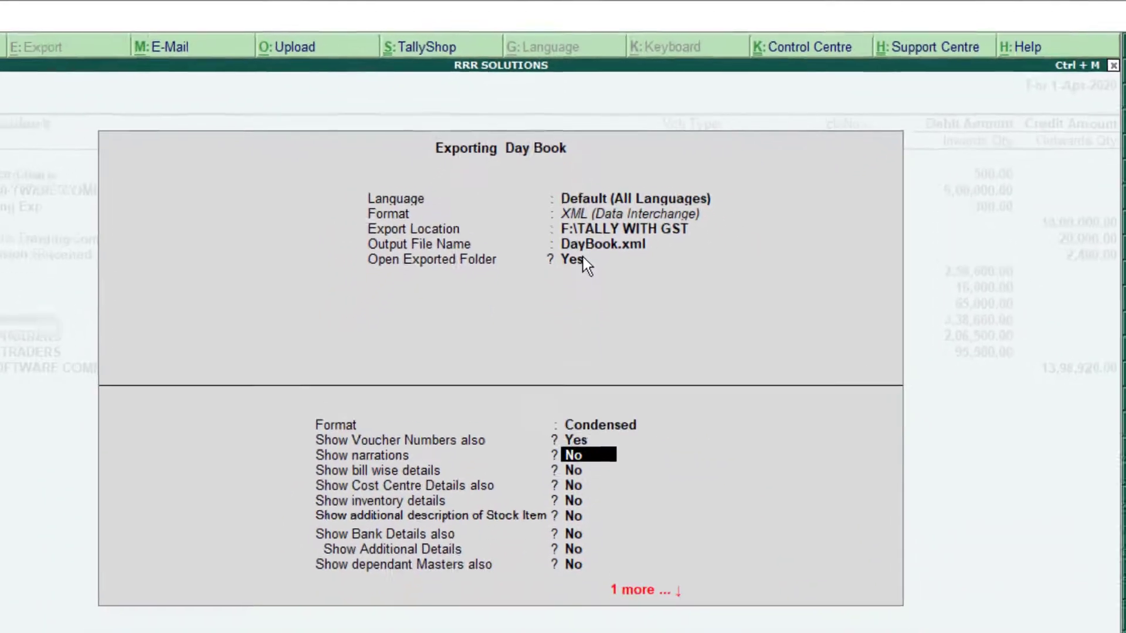
{"action": "key", "text": "Return"}
{"action": "key", "text": "Return"}
{"action": "key", "text": "Return"}
{"action": "key", "text": "Return"}
{"action": "key", "text": "Return"}
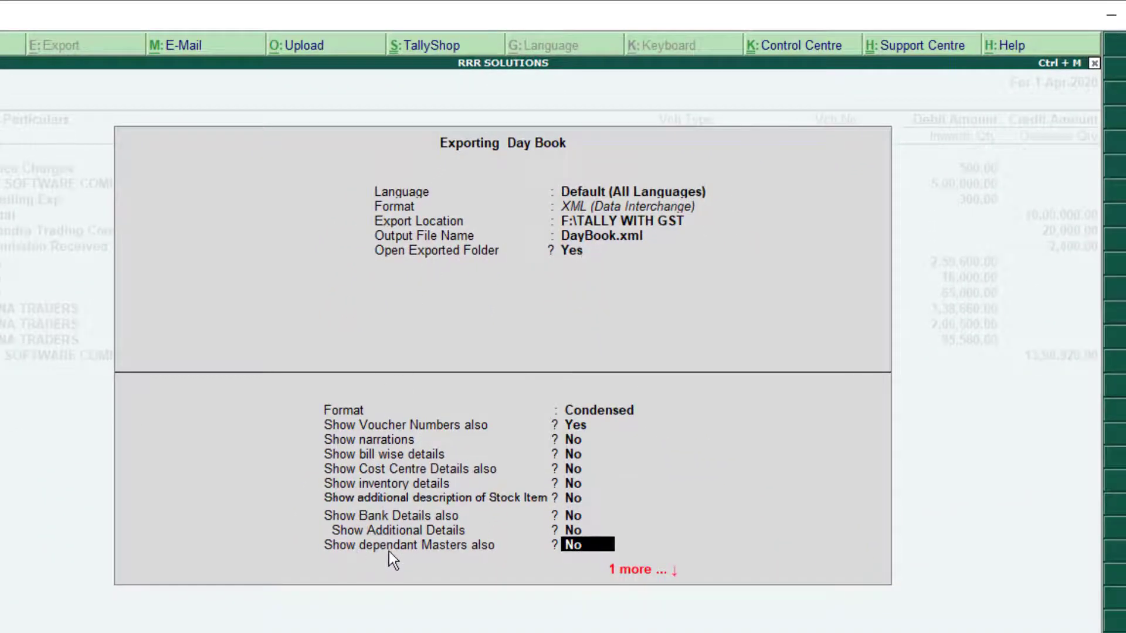
{"action": "type", "text": "y"}
{"action": "key", "text": "Return"}
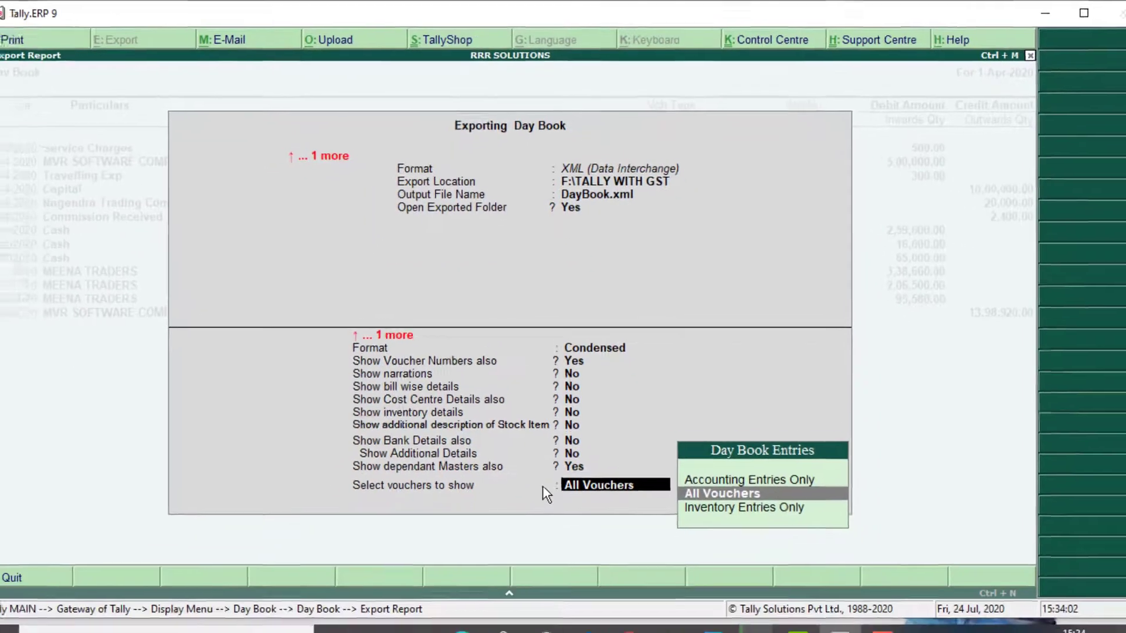
{"action": "key", "text": "Return"}
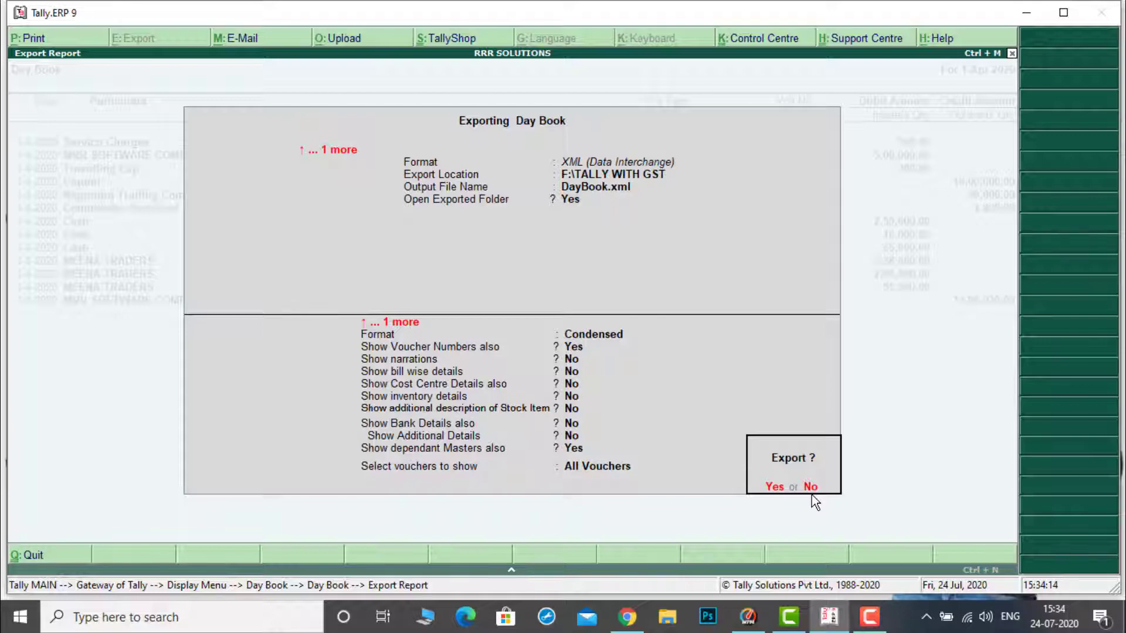
{"action": "left_click", "coordinate": [782, 490]}
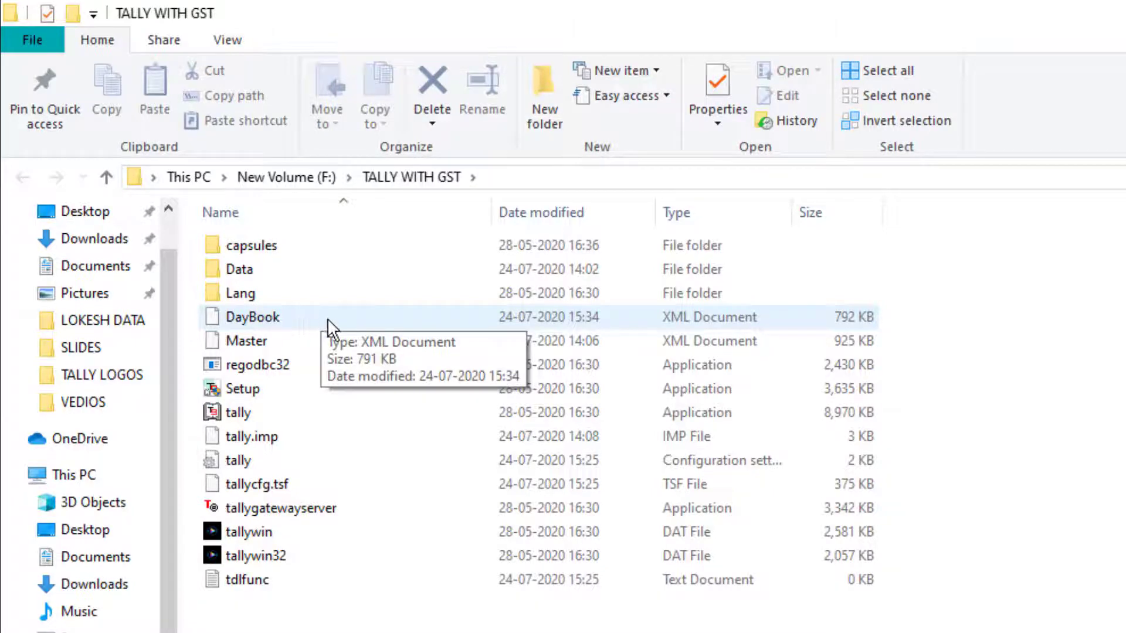
Step: In File Explorer, complete the folder path to F:\TALLY WITH GST\DayBook.xml and copy the full path
{"action": "left_click", "coordinate": [526, 176]}
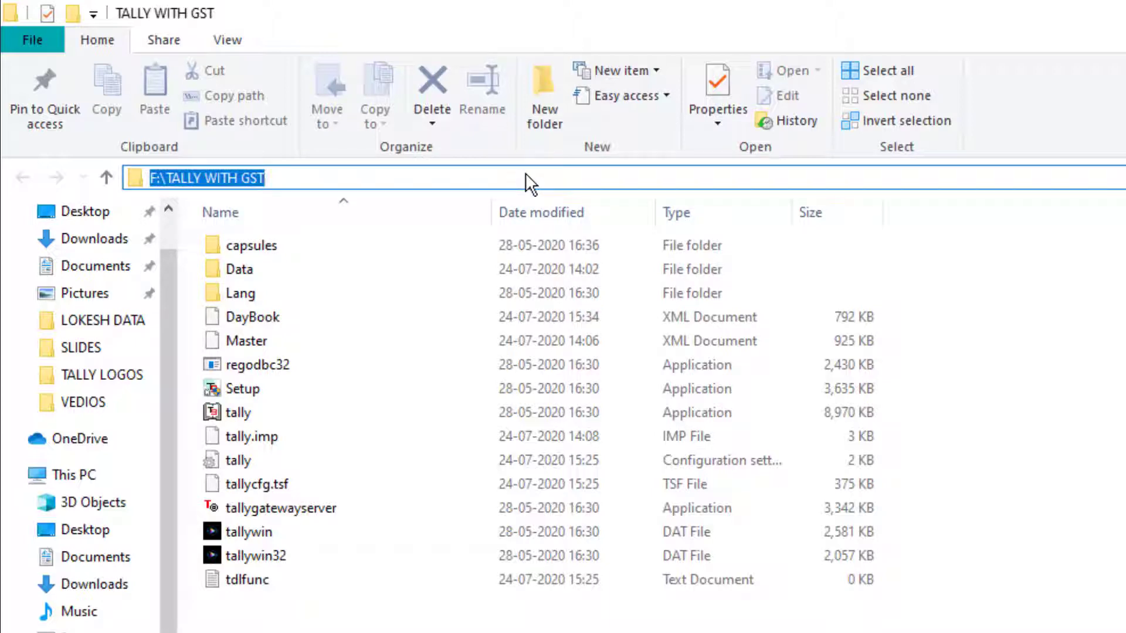
{"action": "left_click", "coordinate": [528, 176]}
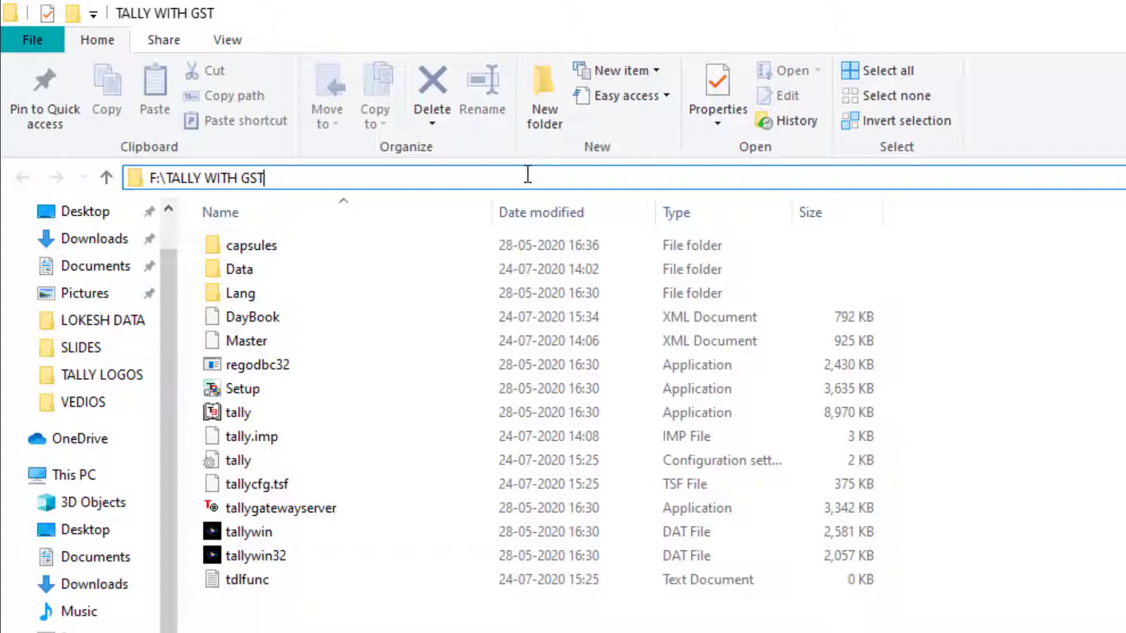
{"action": "type", "text": "\\"}
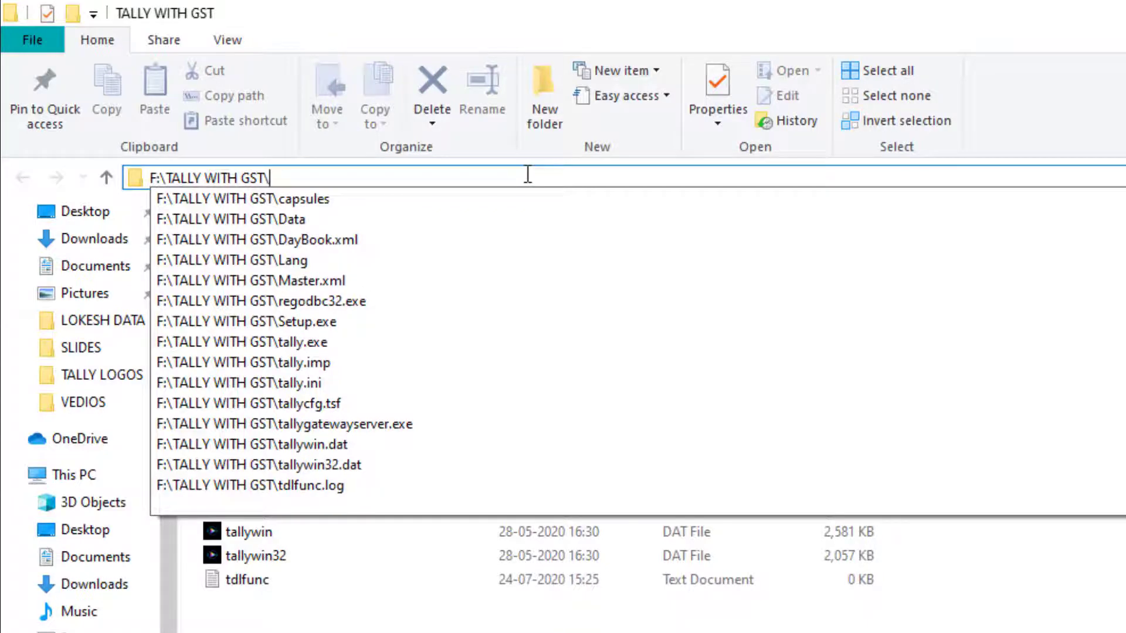
{"action": "key", "text": "Down"}
{"action": "key", "text": "Down"}
{"action": "key", "text": "Down"}
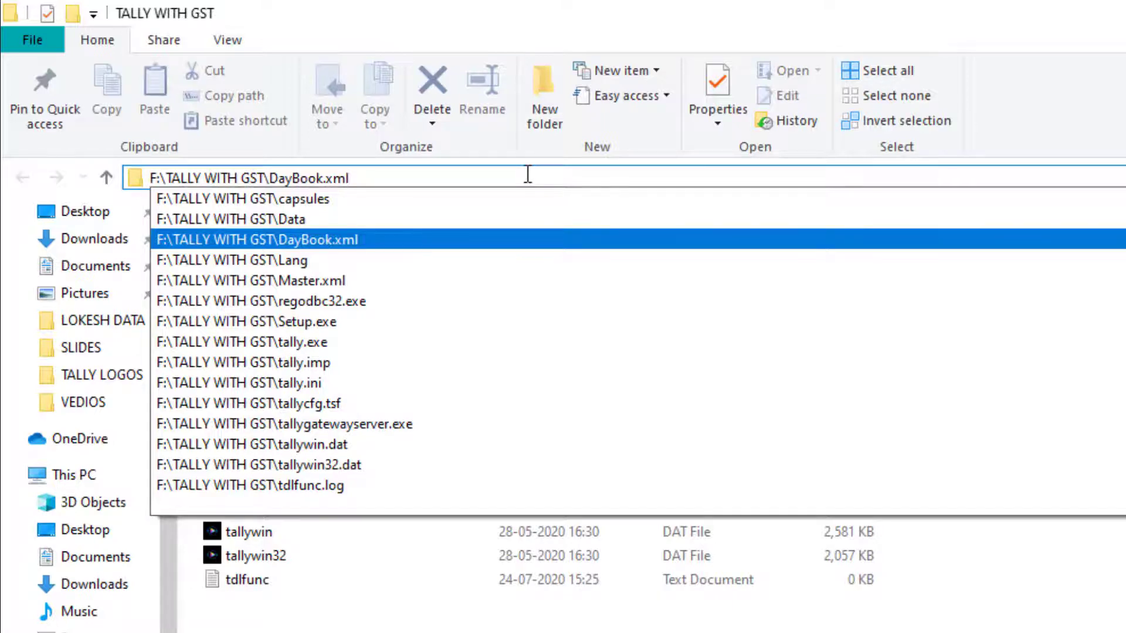
{"action": "key", "text": "ctrl+a"}
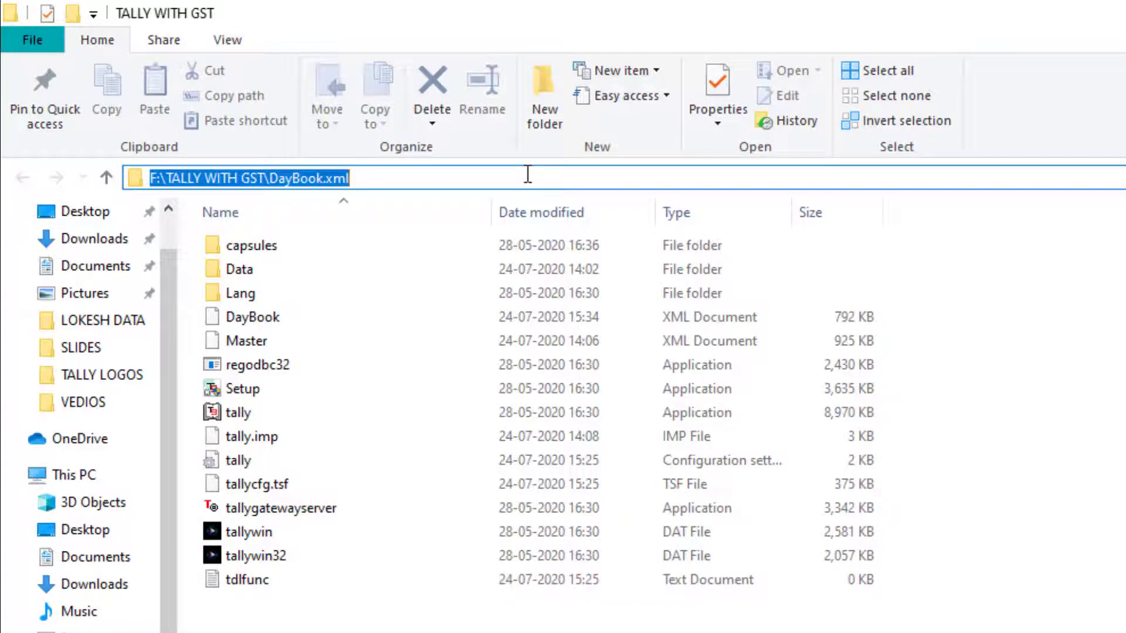
{"action": "key", "text": "ctrl+c"}
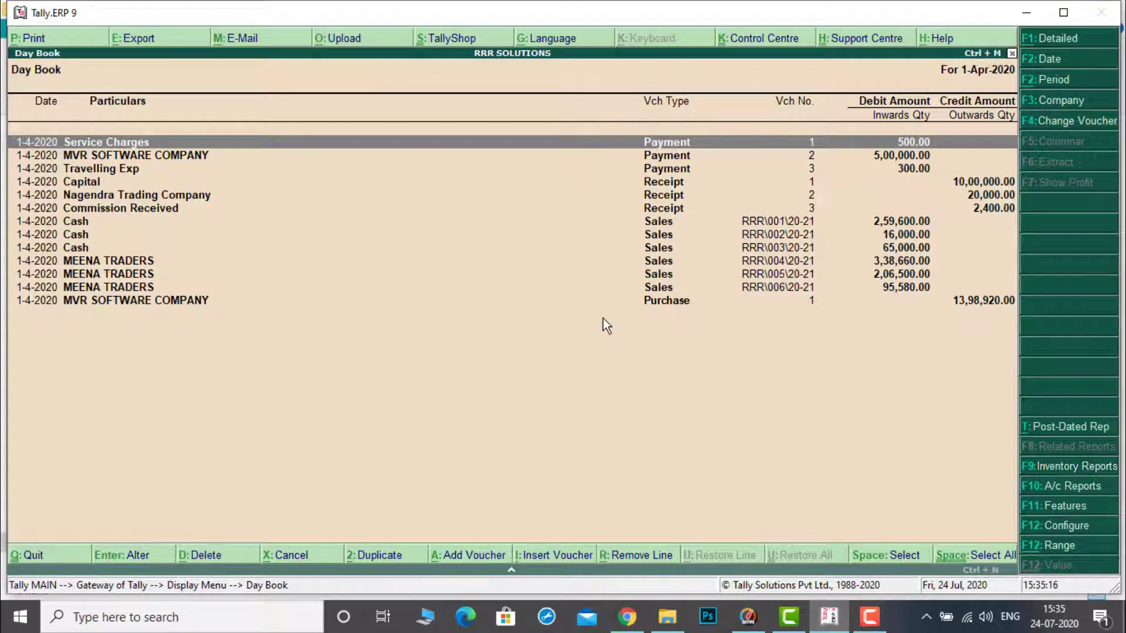
Step: Leave the Day Book in Tally and make NAVYATHA TRADERS the active company
{"action": "key", "text": "Escape"}
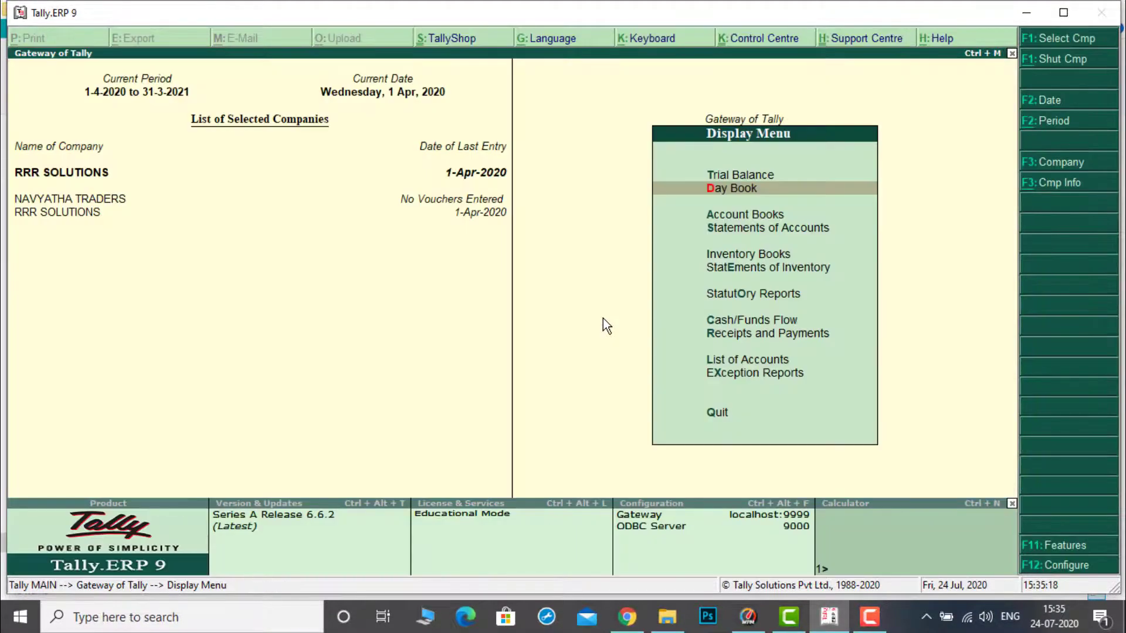
{"action": "key", "text": "Escape"}
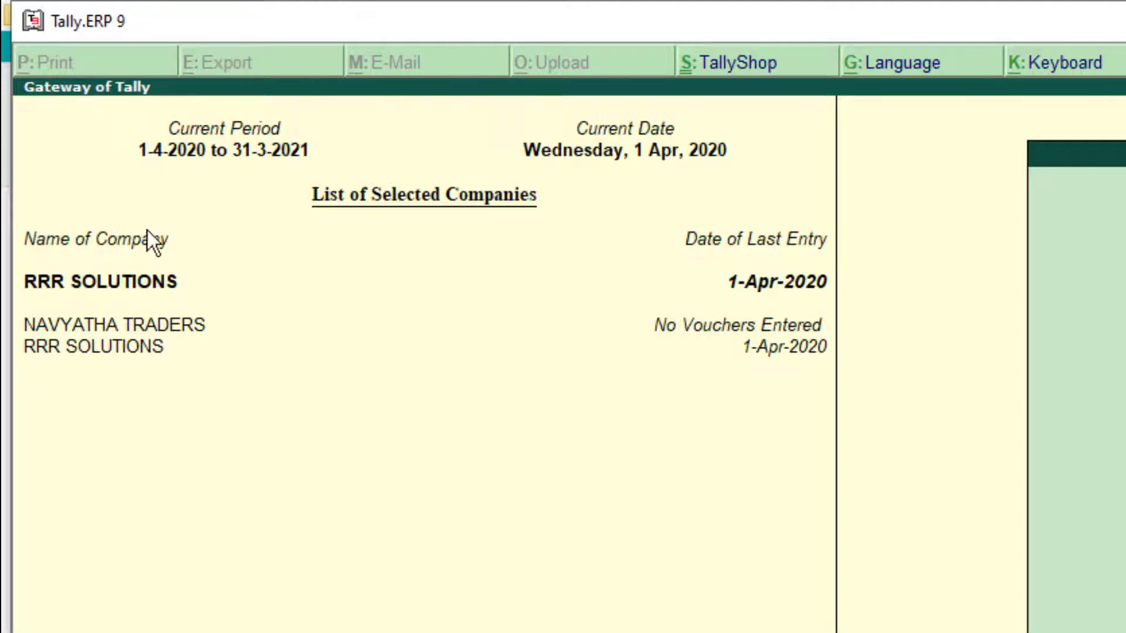
{"action": "left_click", "coordinate": [158, 327]}
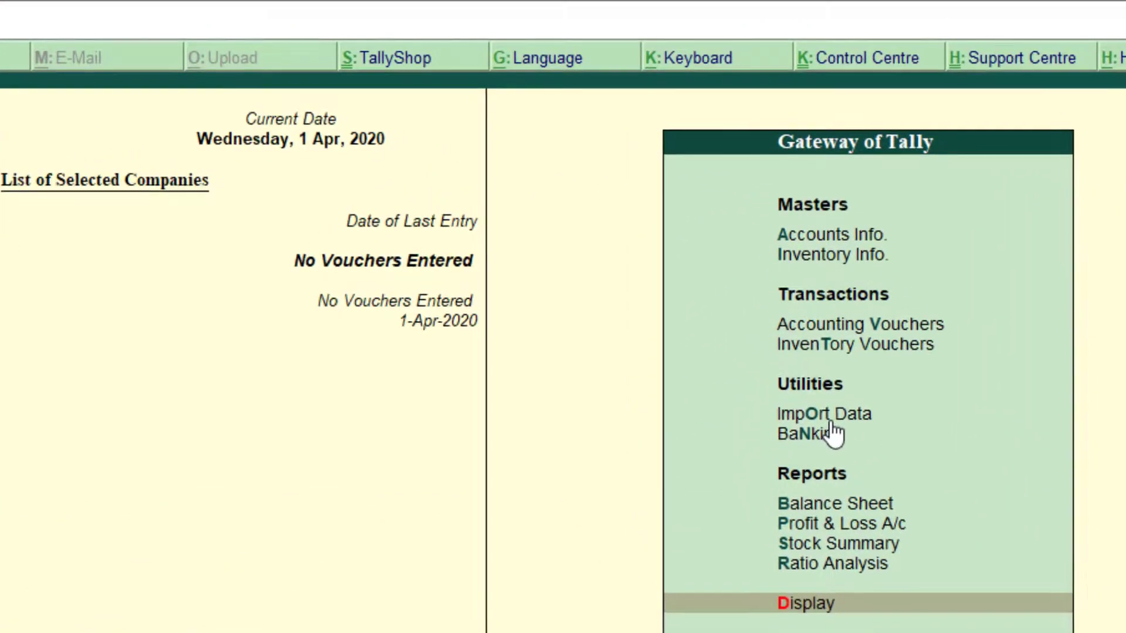
Step: Import the vouchers from F:\TALLY WITH GST\DayBook.xml into NAVYATHA TRADERS, replacing the default file name with the copied path
{"action": "left_click", "coordinate": [830, 420]}
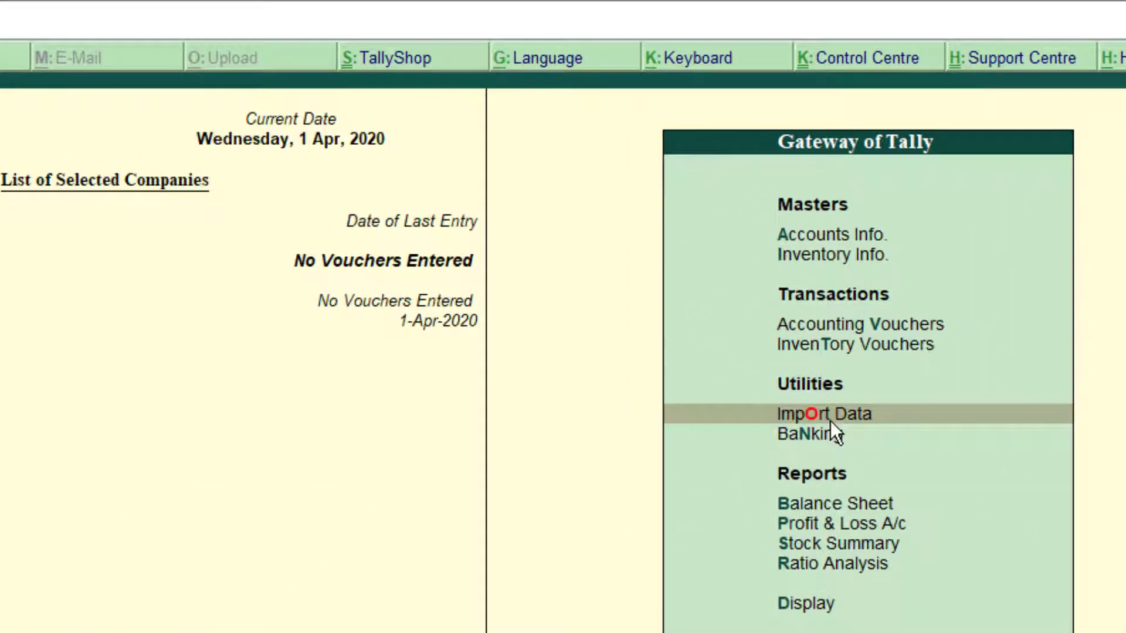
{"action": "left_click", "coordinate": [830, 421]}
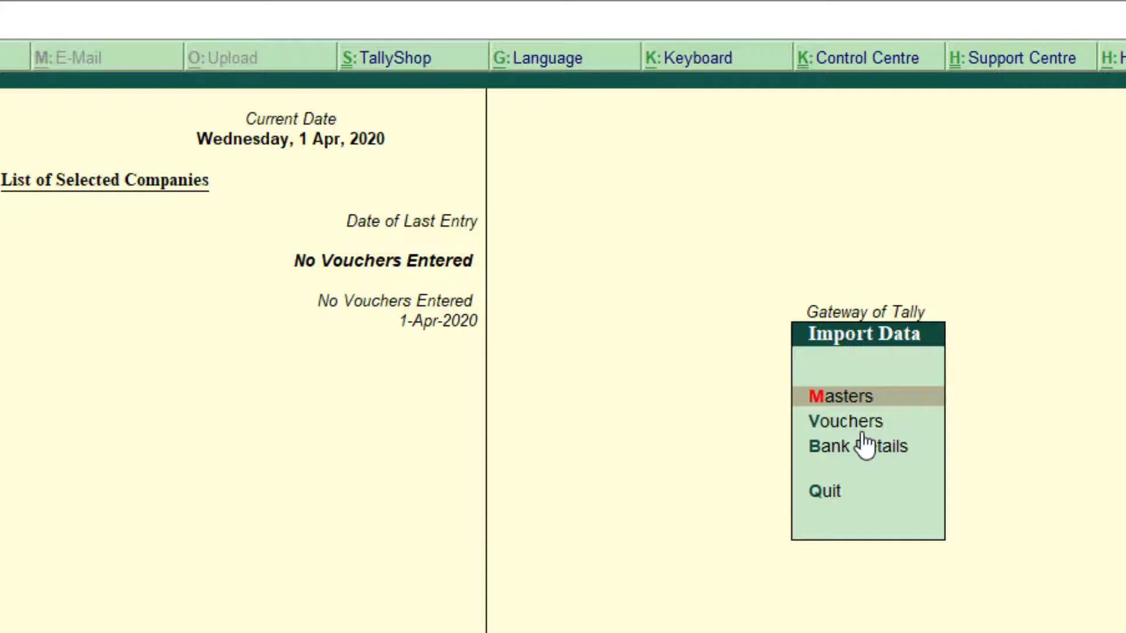
{"action": "key", "text": "Down"}
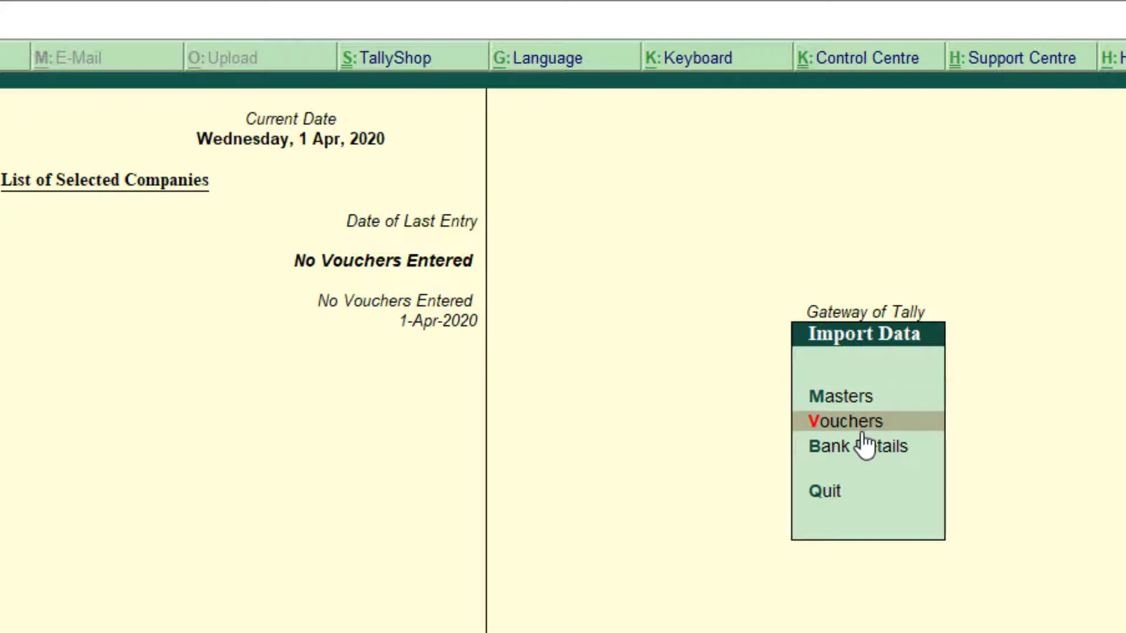
{"action": "key", "text": "Return"}
{"action": "key", "text": "BackSpace"}
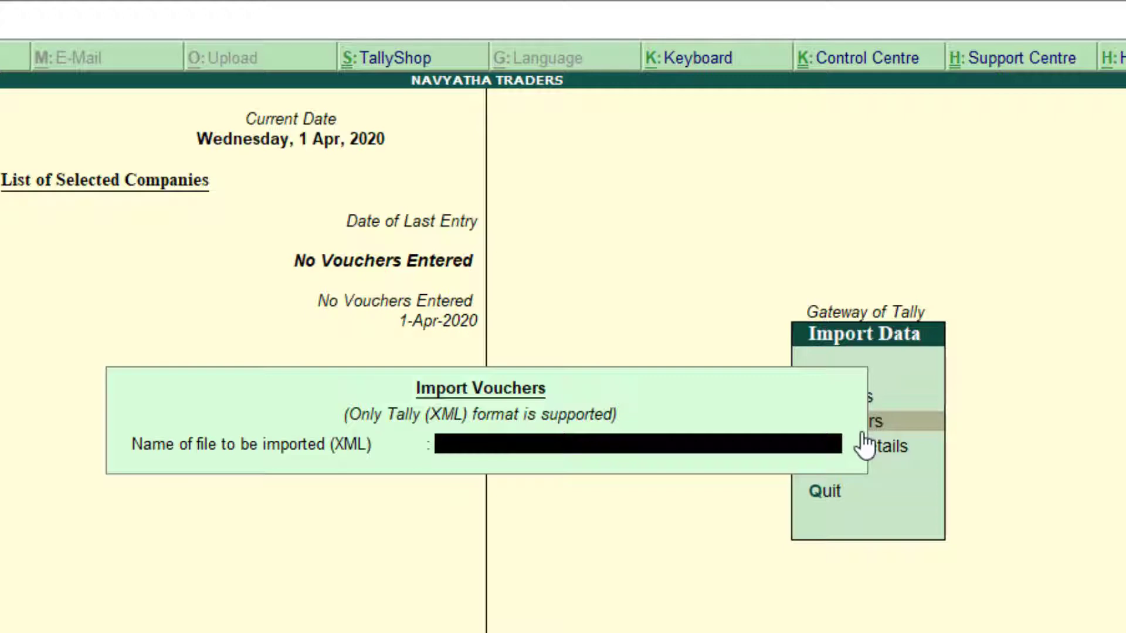
{"action": "key", "text": "ctrl+alt+v"}
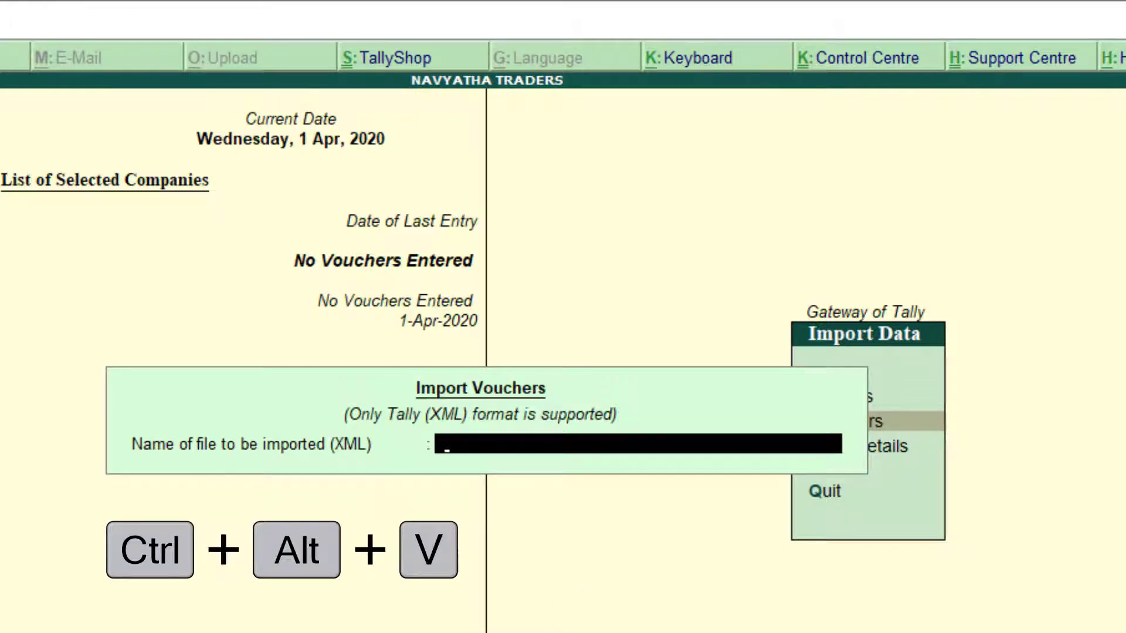
{"action": "key", "text": "ctrl+alt+v"}
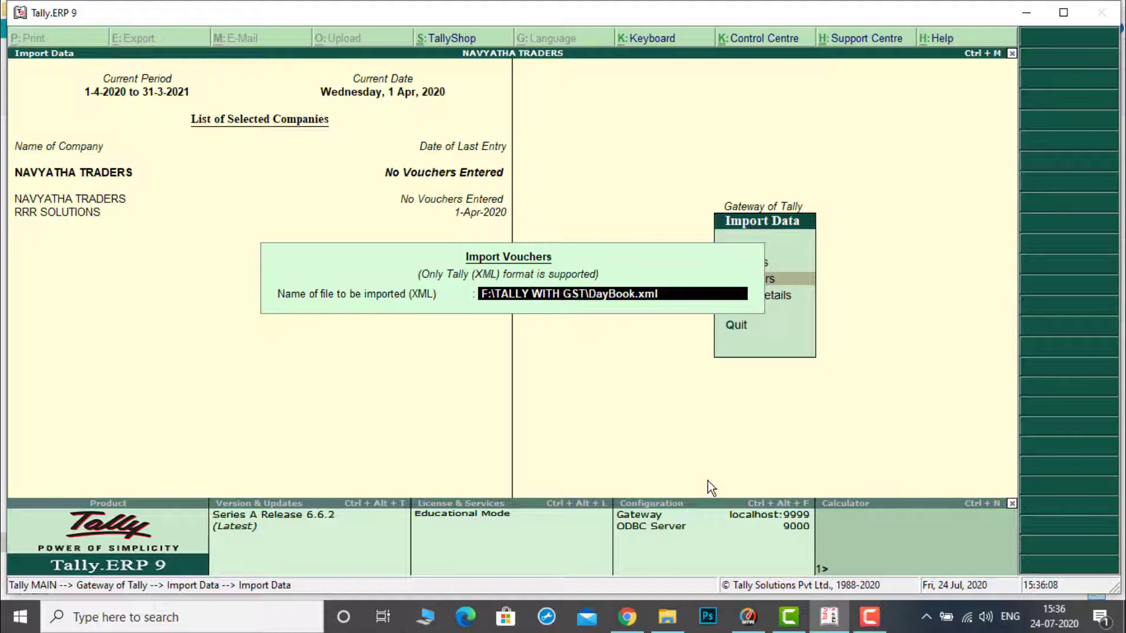
{"action": "key", "text": "Return"}
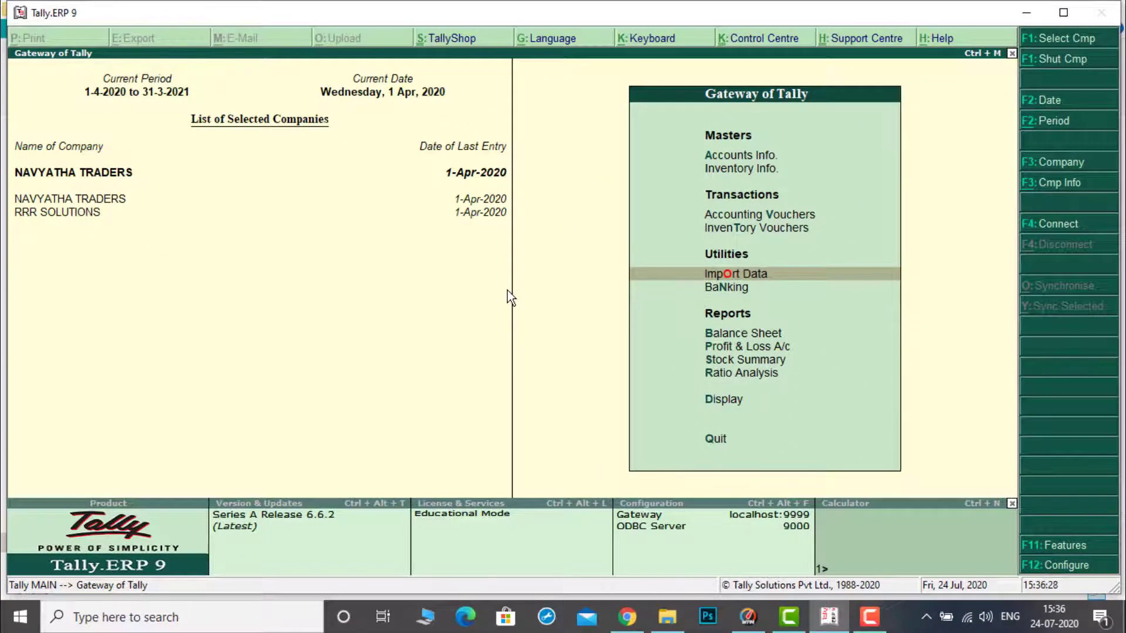
Step: Check the imported ledgers of NAVYATHA TRADERS in the single-ledger alteration list, and leave the list without altering anything
{"action": "key", "text": "Up"}
{"action": "key", "text": "Up"}
{"action": "key", "text": "Up"}
{"action": "key", "text": "Up"}
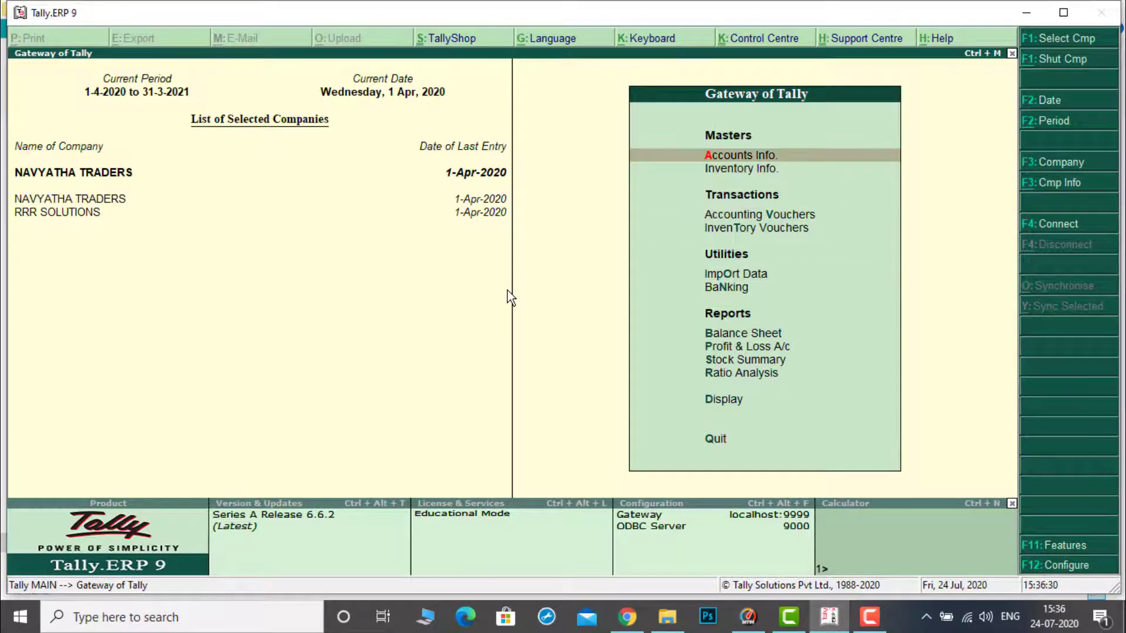
{"action": "key", "text": "Return"}
{"action": "key", "text": "Down"}
{"action": "key", "text": "Return"}
{"action": "key", "text": "Down"}
{"action": "key", "text": "Down"}
{"action": "key", "text": "Return"}
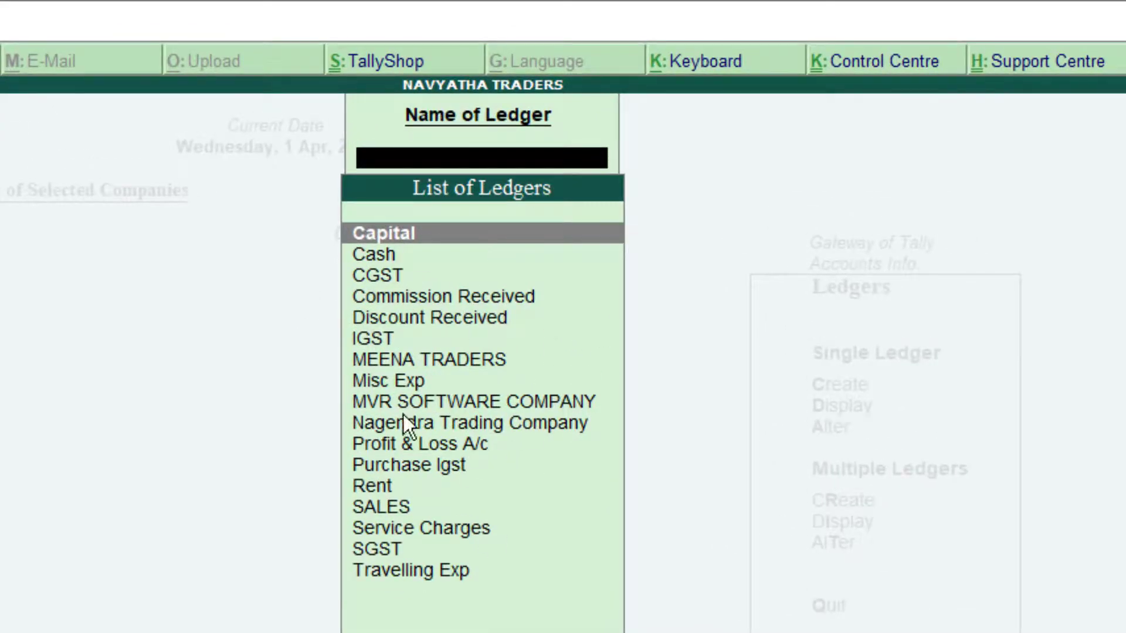
{"action": "key", "text": "Escape"}
{"action": "key", "text": "Escape"}
{"action": "key", "text": "Escape"}
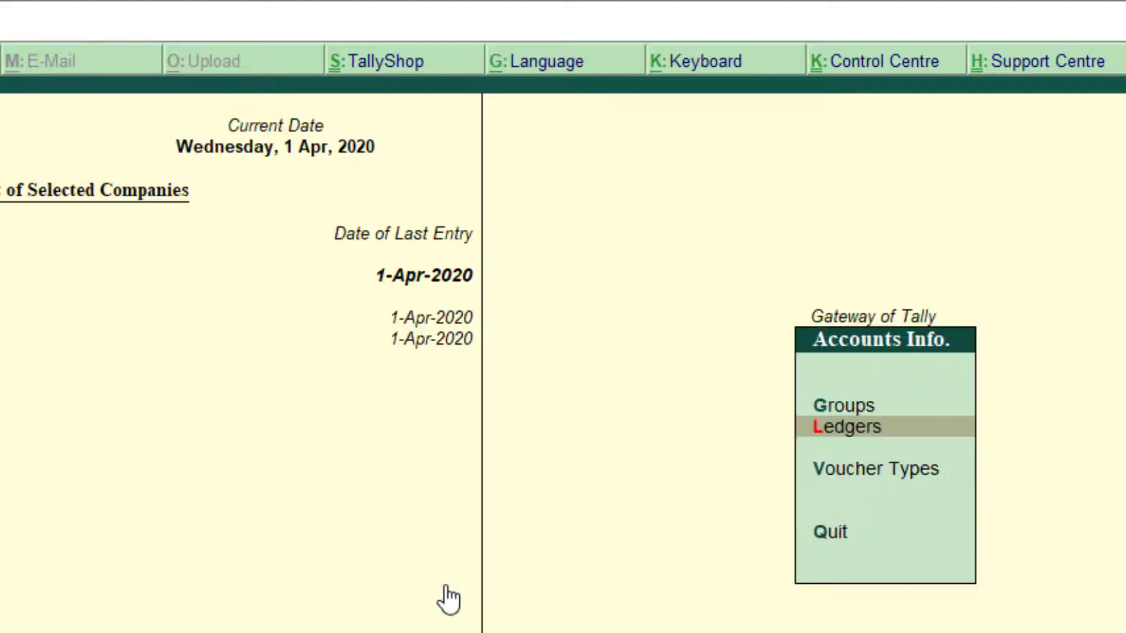
Step: Check the imported stock items of NAVYATHA TRADERS in the single-item alteration list, and return to the Gateway of Tally
{"action": "key", "text": "Down"}
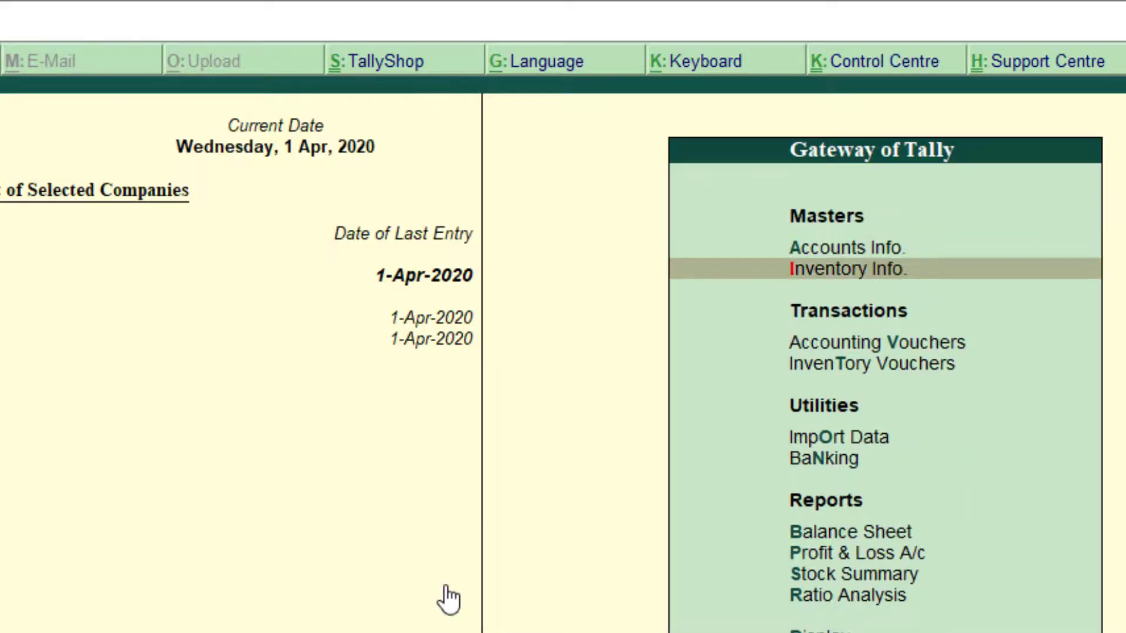
{"action": "key", "text": "Return"}
{"action": "key", "text": "Down"}
{"action": "key", "text": "Return"}
{"action": "key", "text": "Down"}
{"action": "key", "text": "Down"}
{"action": "key", "text": "Return"}
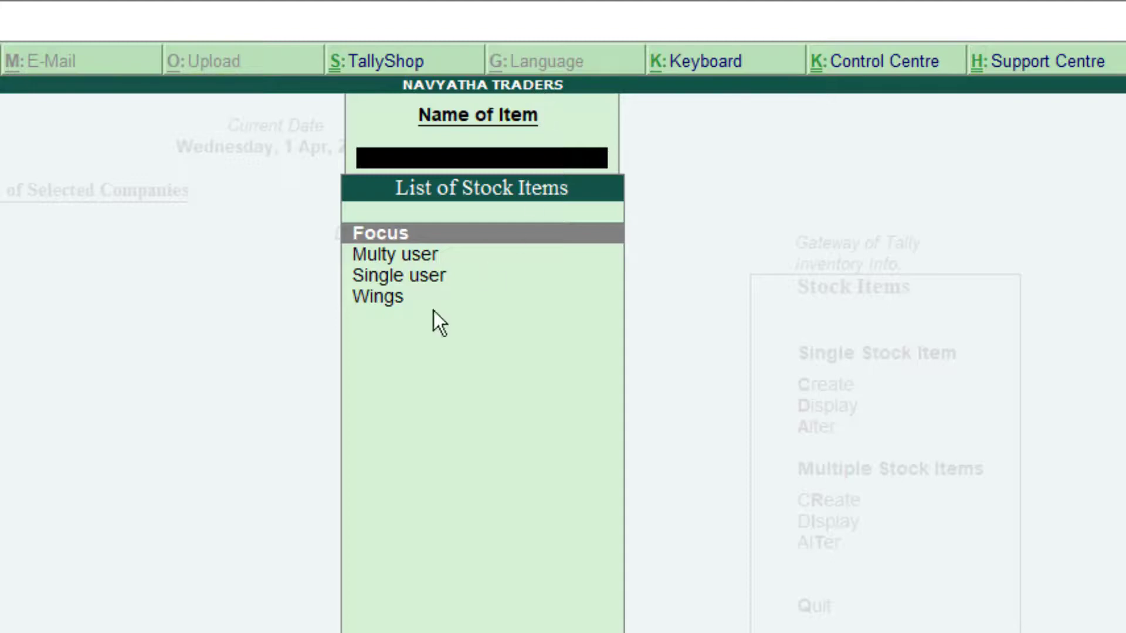
{"action": "key", "text": "Escape"}
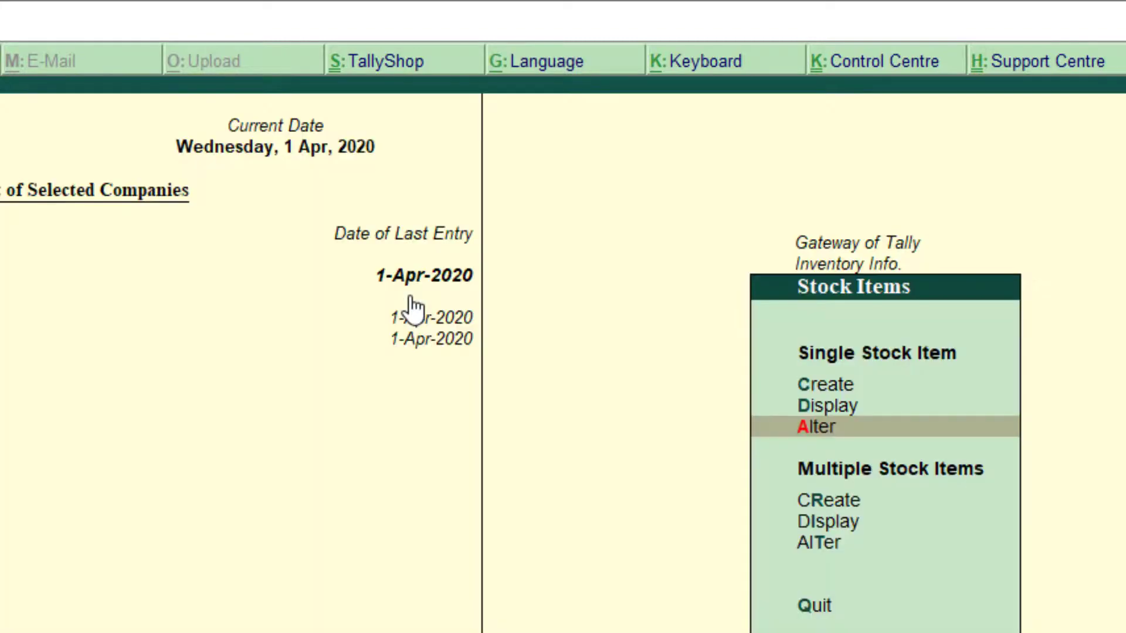
{"action": "key", "text": "Escape"}
{"action": "key", "text": "Escape"}
Step: Review the imported vouchers in the Day Book of NAVYATHA TRADERS, and return to the Gateway of Tally
{"action": "key", "text": "Down"}
{"action": "key", "text": "Down"}
{"action": "key", "text": "Down"}
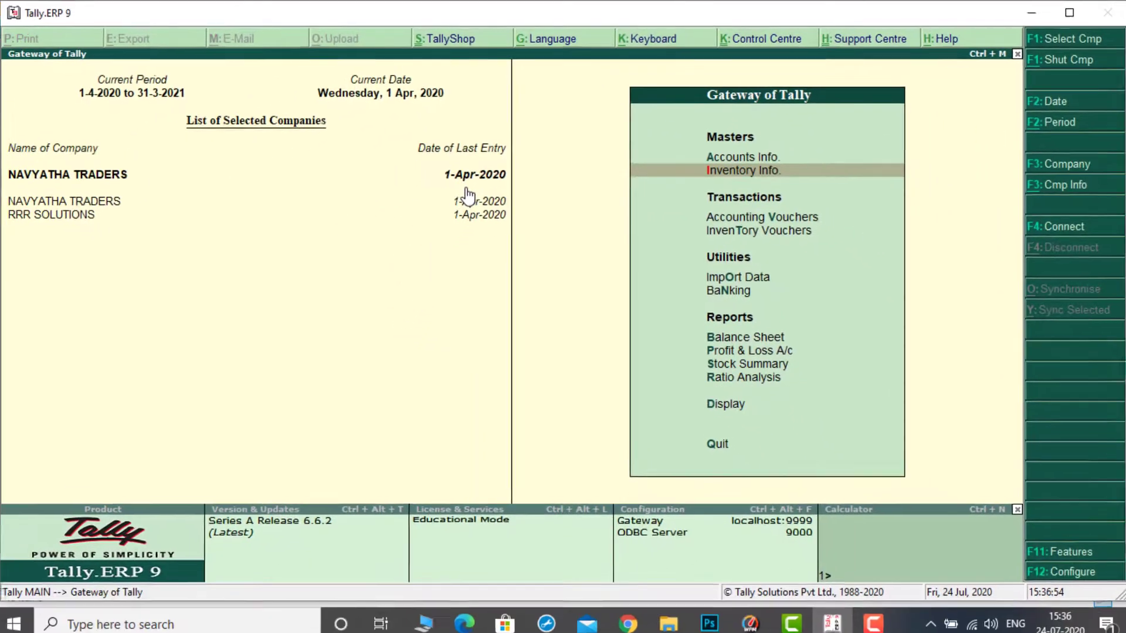
{"action": "key", "text": "Down"}
{"action": "key", "text": "Down"}
{"action": "key", "text": "Down"}
{"action": "key", "text": "Down"}
{"action": "key", "text": "Down"}
{"action": "key", "text": "Down"}
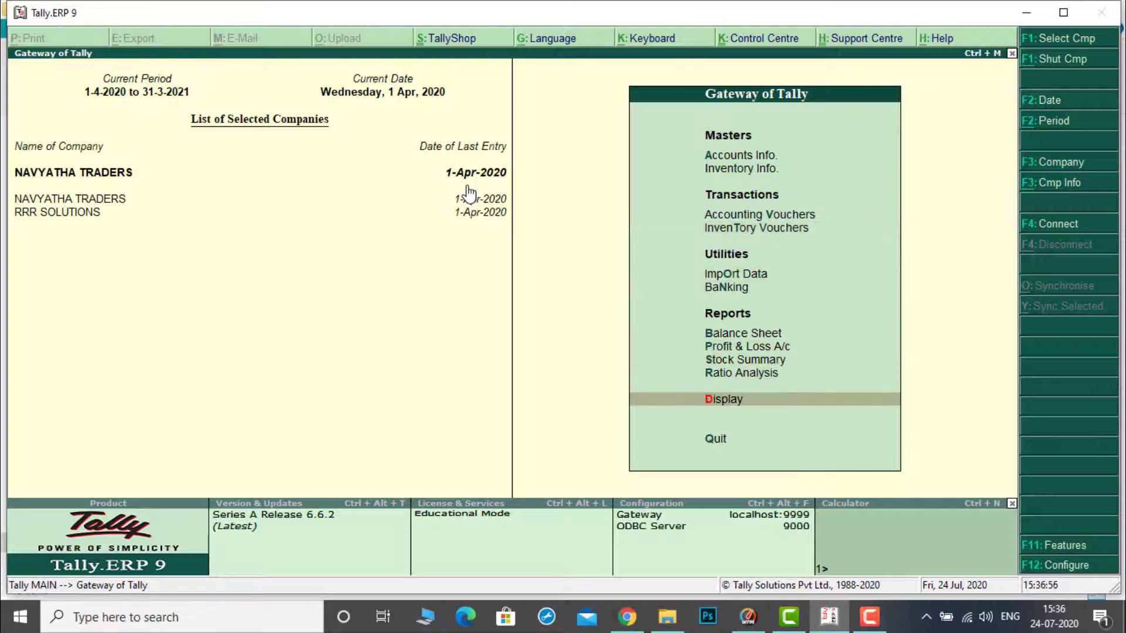
{"action": "key", "text": "Return"}
{"action": "key", "text": "Down"}
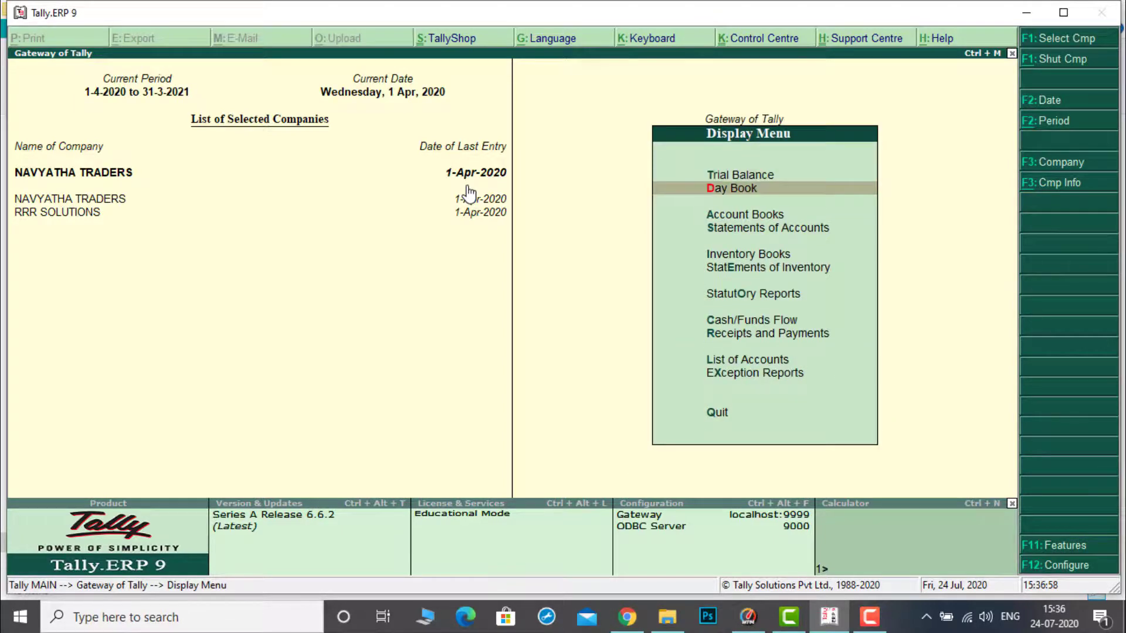
{"action": "key", "text": "Return"}
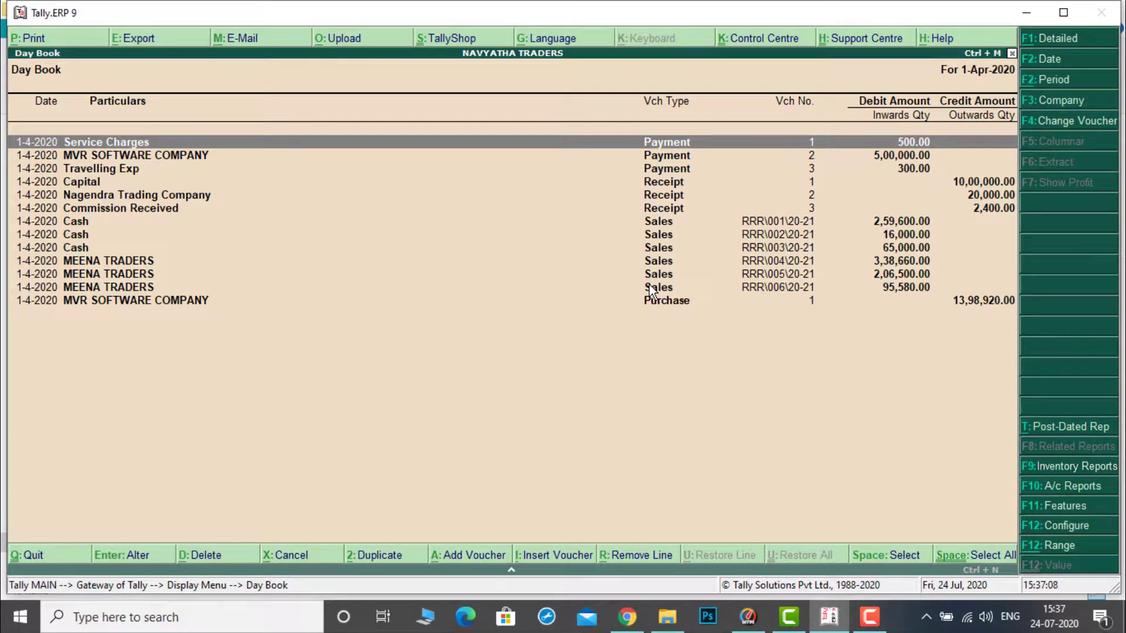
{"action": "key", "text": "Escape"}
{"action": "key", "text": "Escape"}
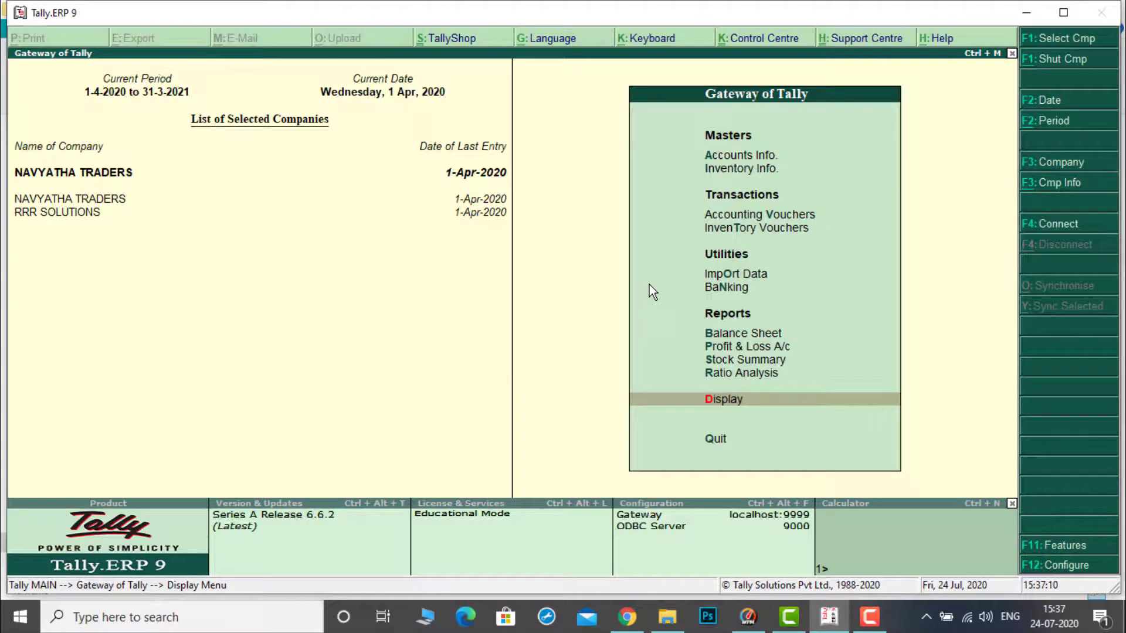